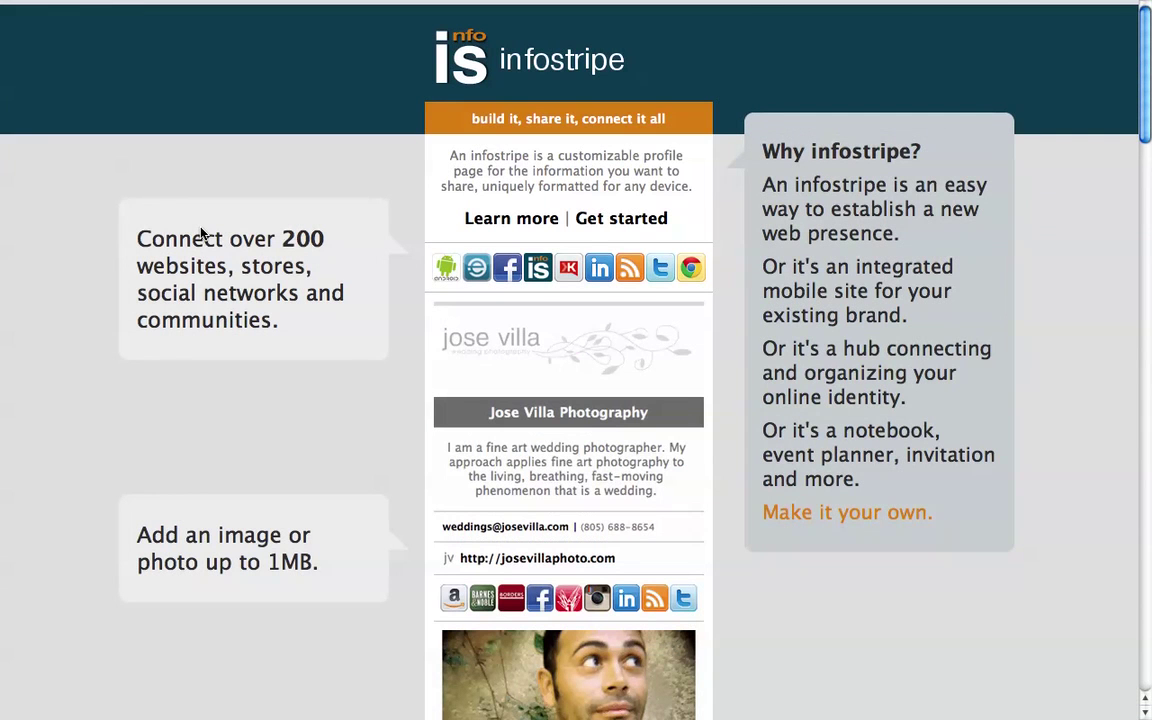
Step: Browse the Infostripe homepage and start creating a new infostripe
scroll(200, 233, "down", 10)
scroll(200, 233, "down", 5)
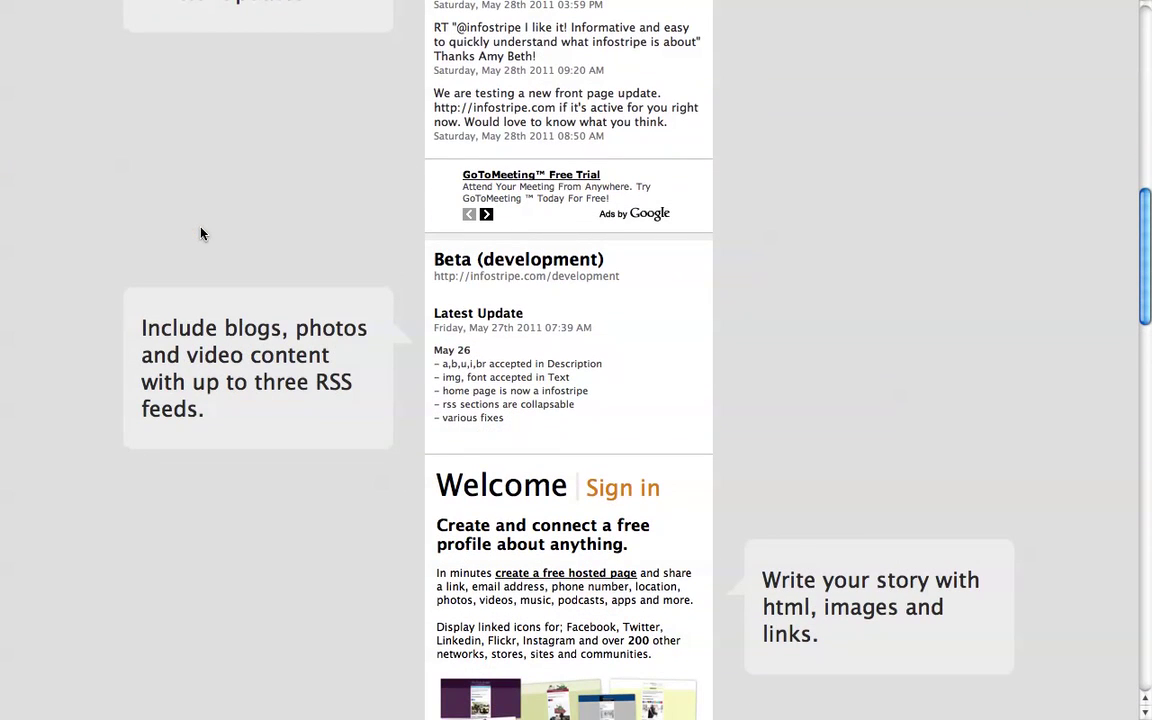
scroll(200, 233, "down", 5)
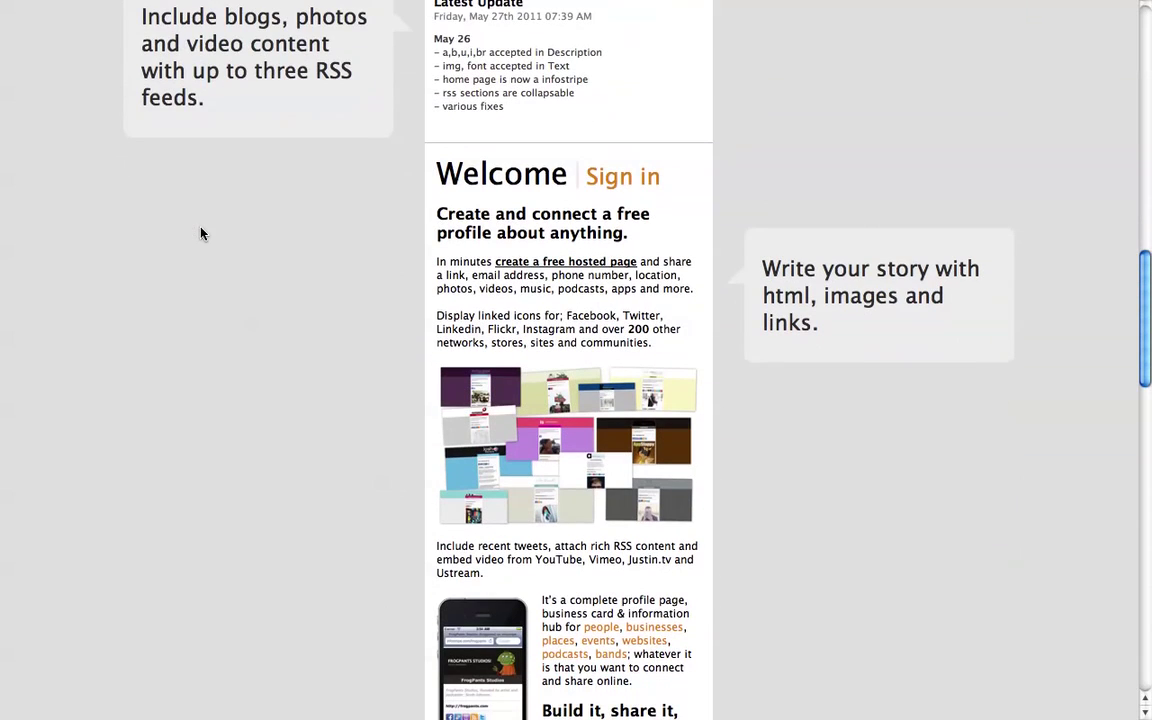
scroll(200, 232, "down", 2)
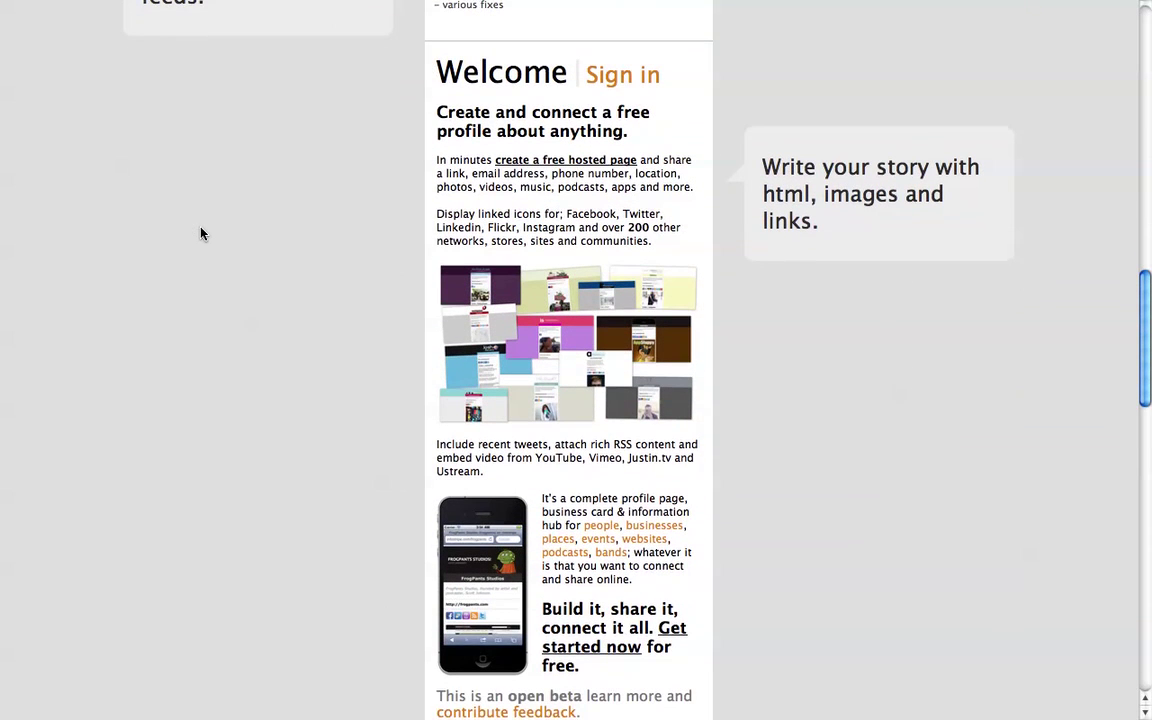
scroll(200, 233, "down", 10)
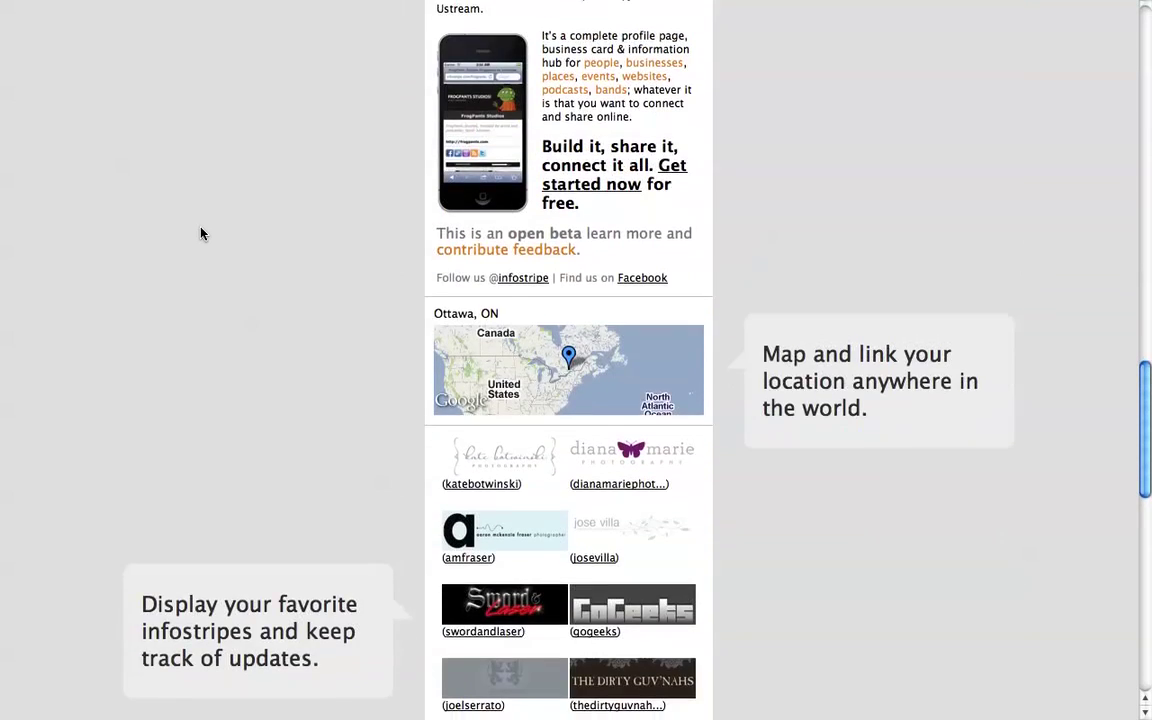
scroll(200, 233, "down", 4)
scroll(200, 238, "down", 3)
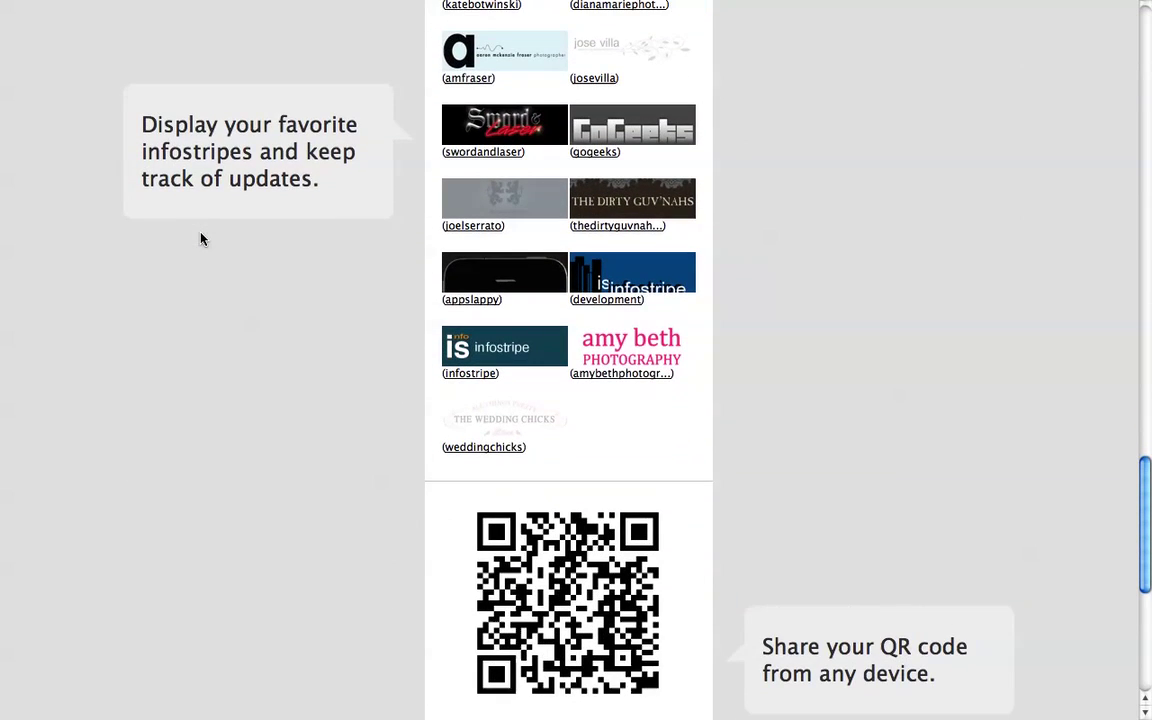
scroll(200, 238, "down", 2)
scroll(200, 237, "down", 3)
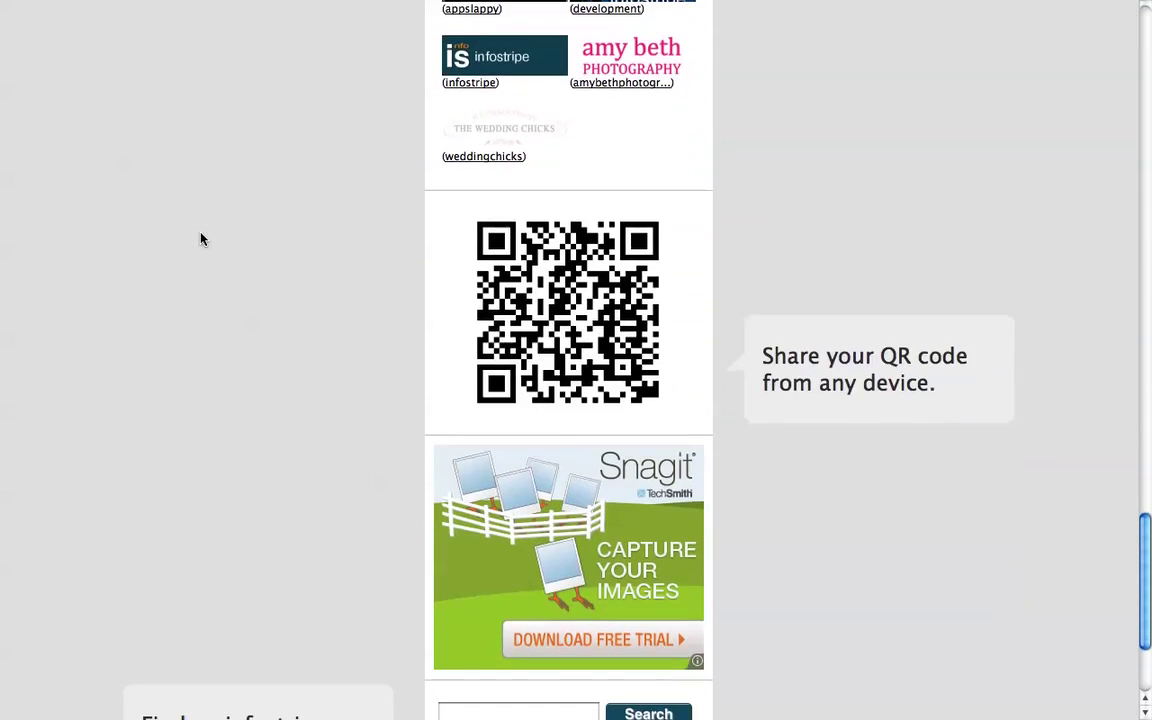
scroll(200, 238, "down", 3)
scroll(200, 238, "down", 1)
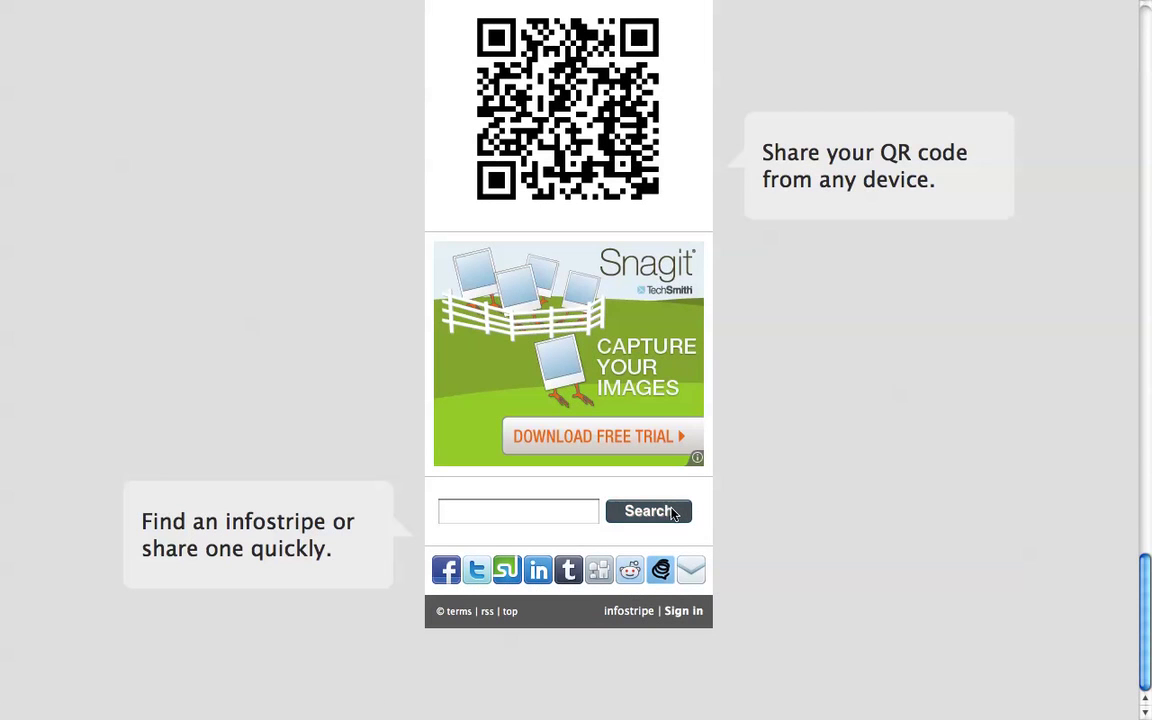
scroll(862, 579, "up", 20)
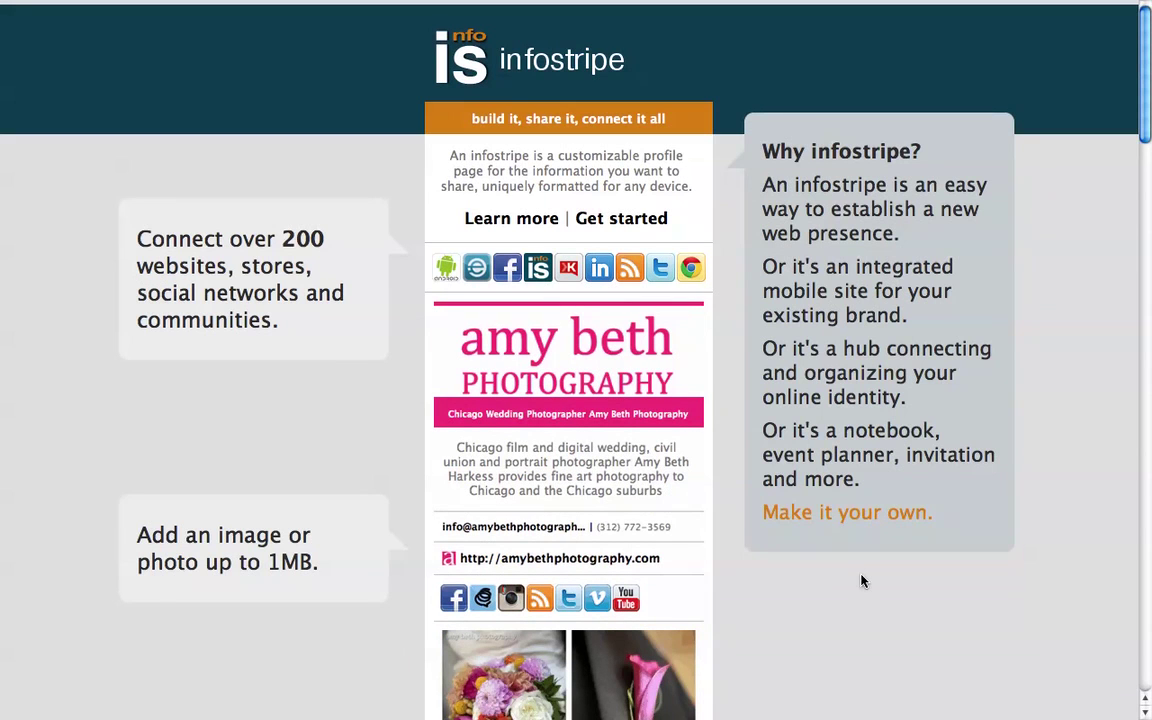
left_click(645, 219)
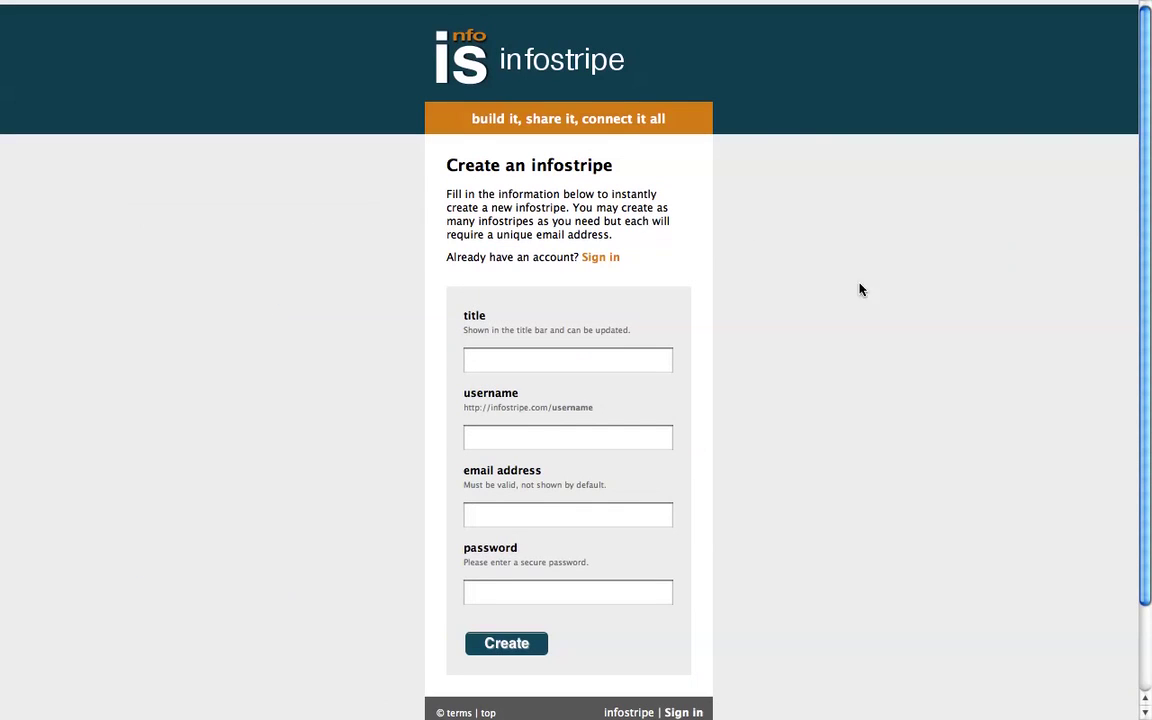
scroll(863, 296, "down", 3)
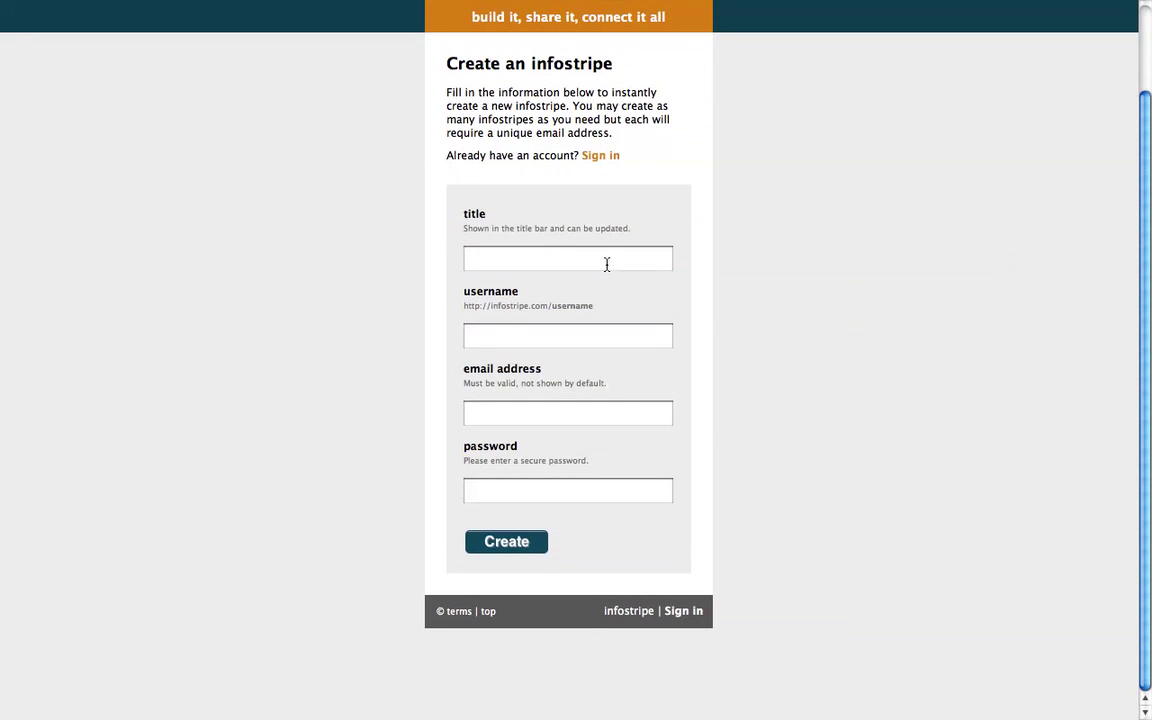
Step: Enter the artist's name as the title and fill in the username
left_click(607, 263)
type("Lady Gaga")
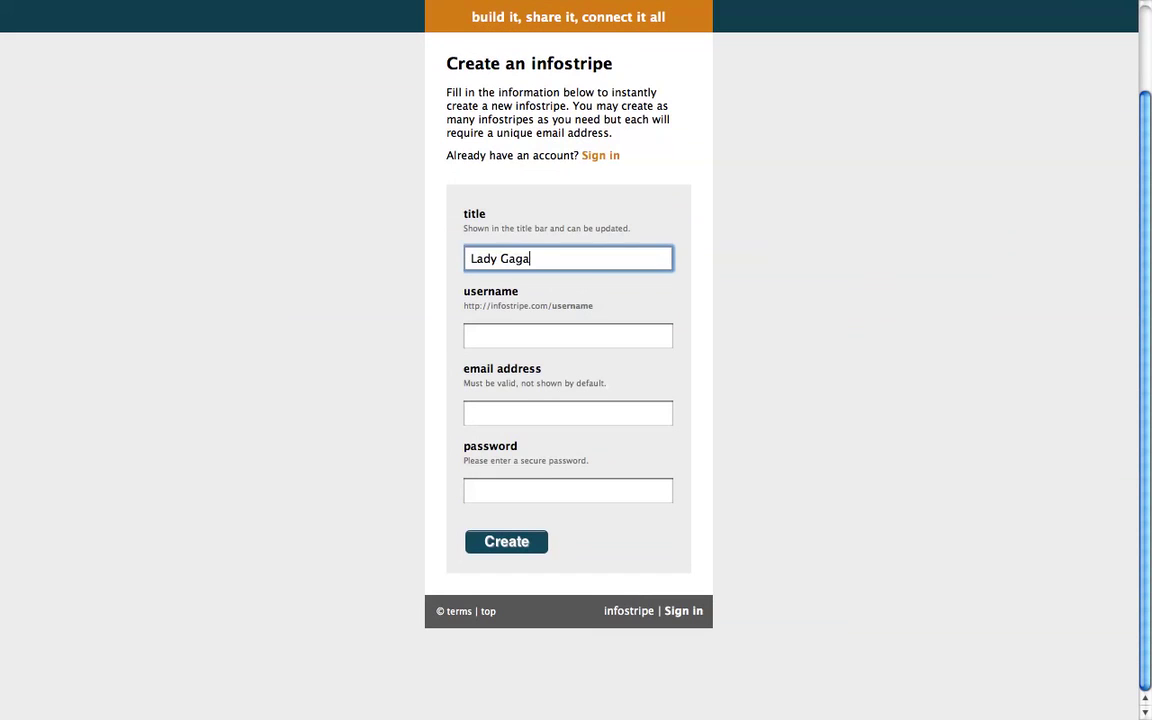
key("Tab")
type("ladayga")
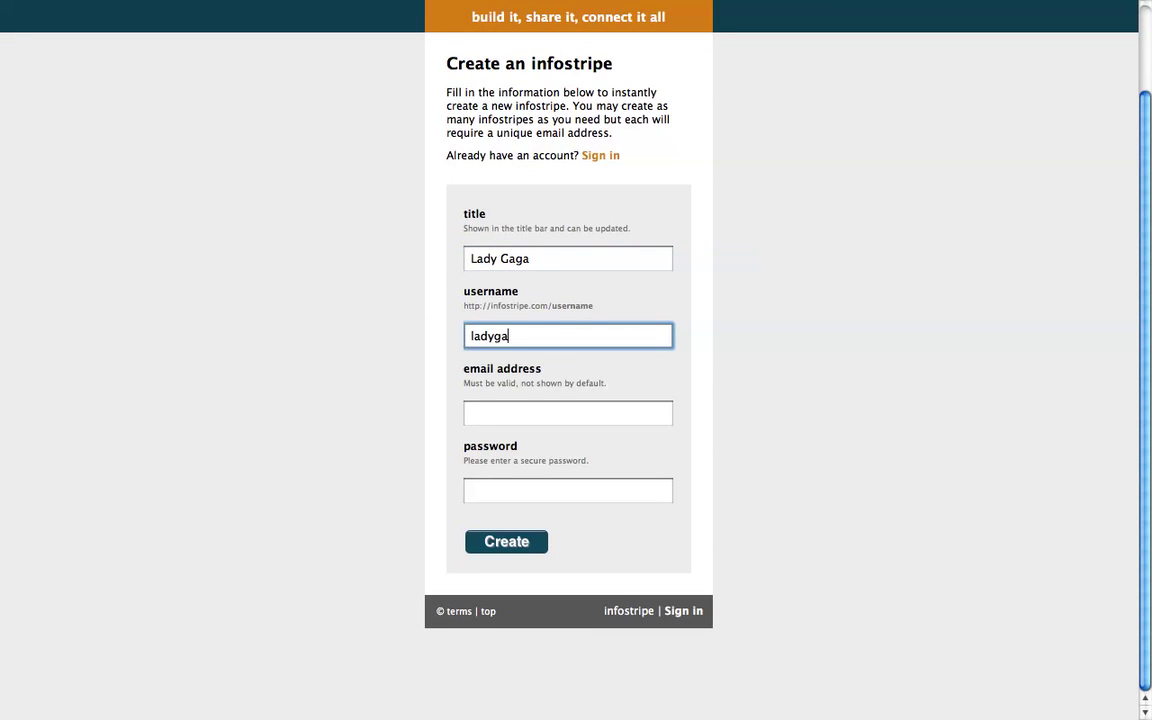
type("ga@i")
key("BackSpace")
key("BackSpace")
Step: Fill in the account e-mail address and a password
left_click(588, 412)
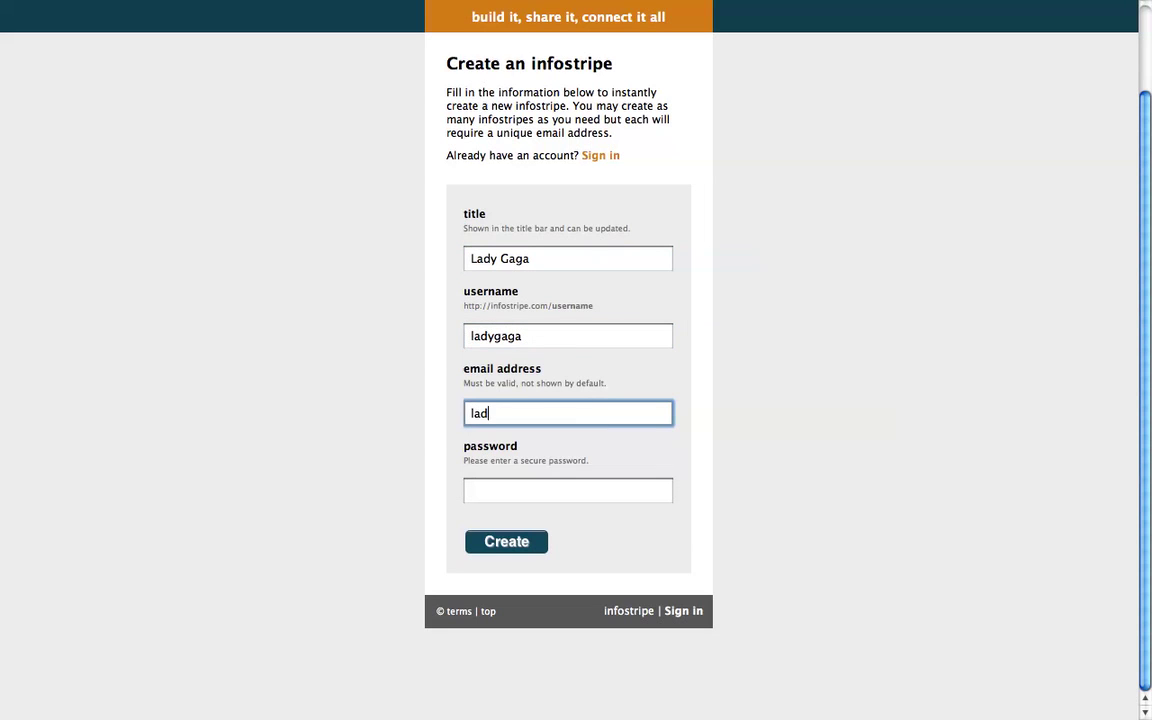
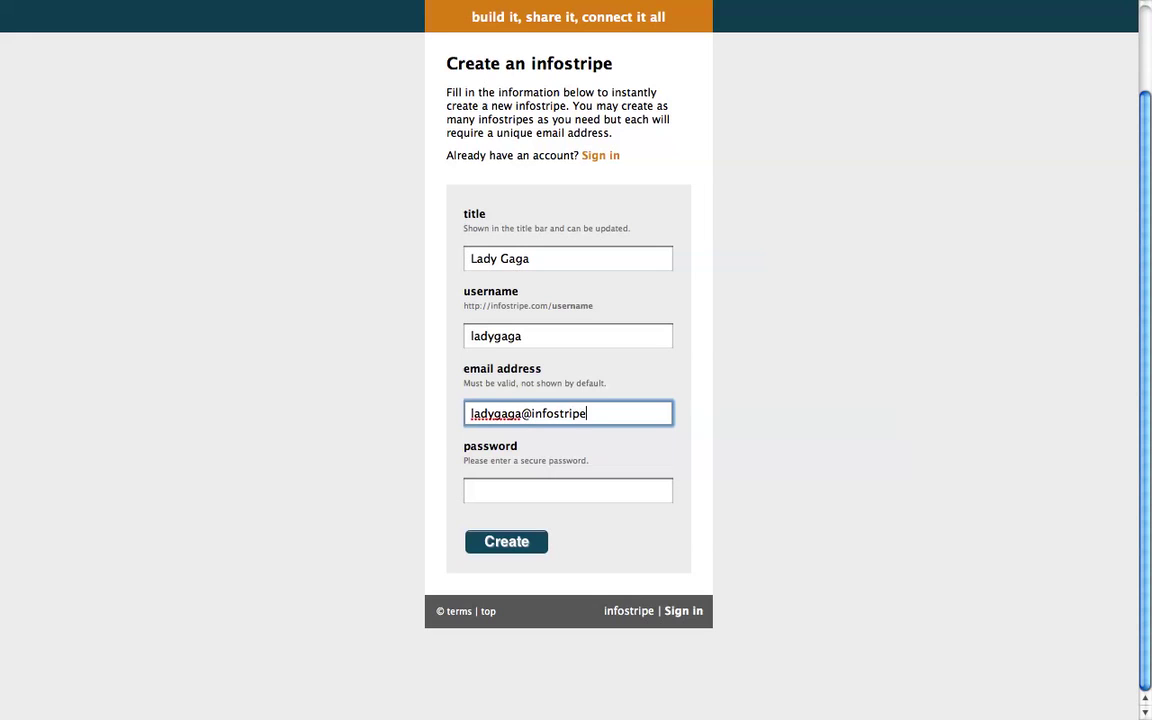
key("Tab")
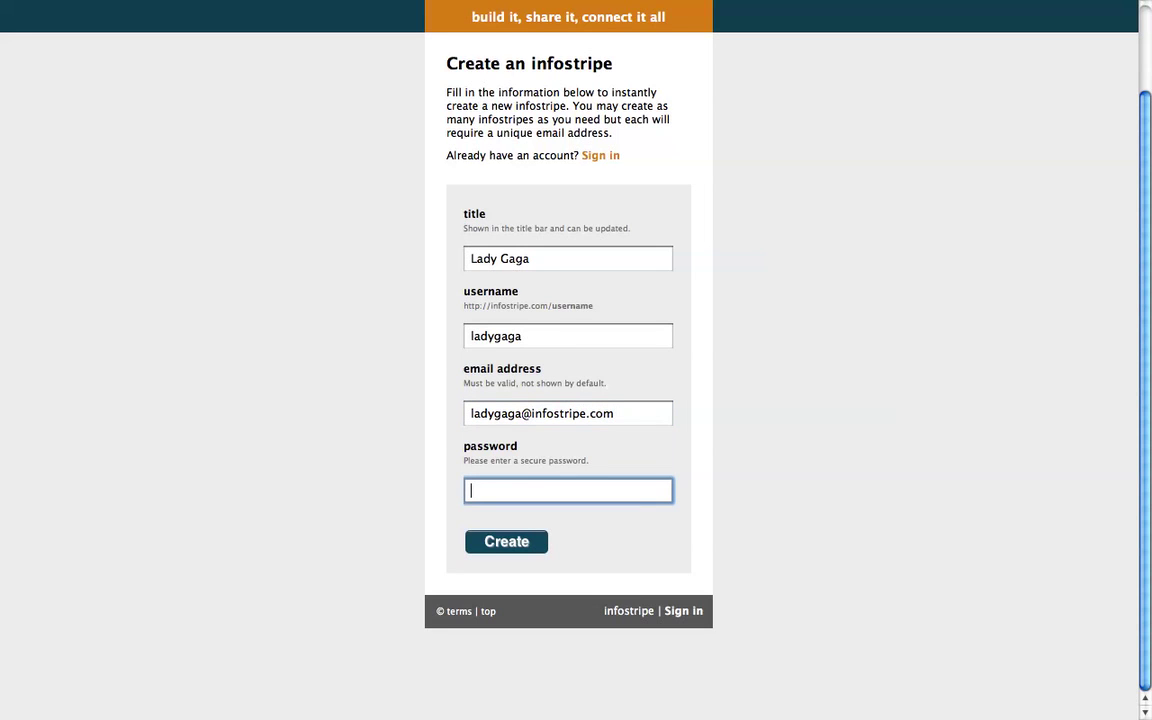
type("••••••••")
Step: Recheck the e-mail and username entries and select the example profile web address
left_click(660, 413)
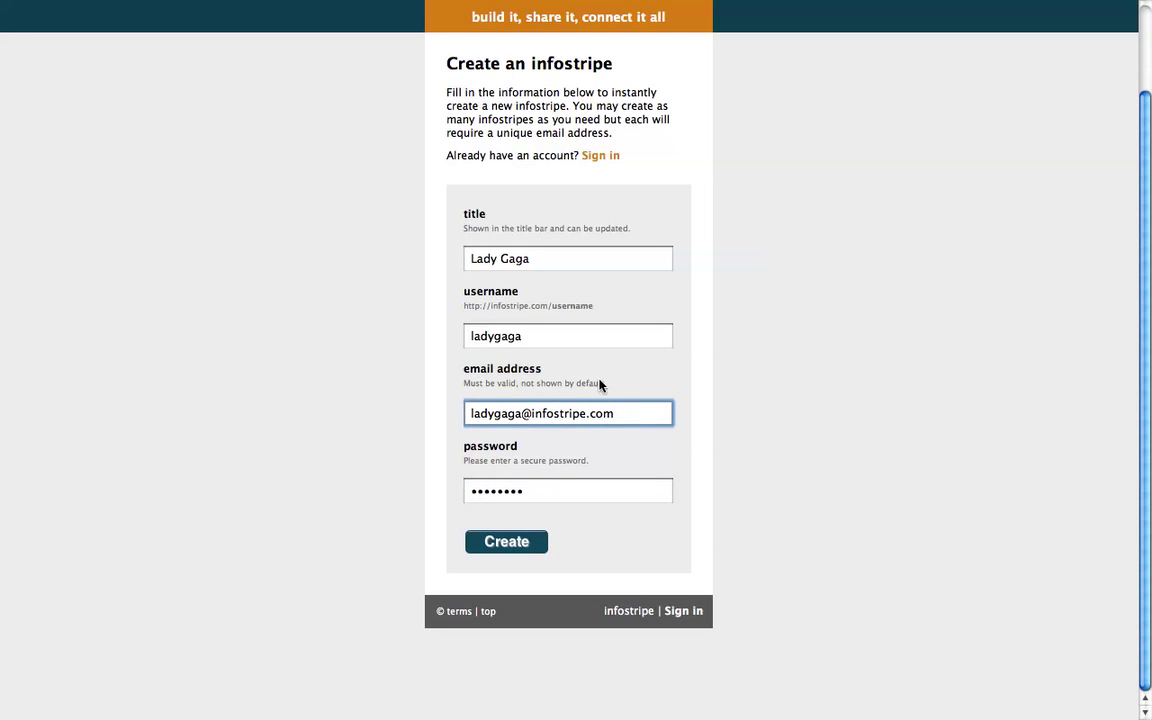
left_click(578, 334)
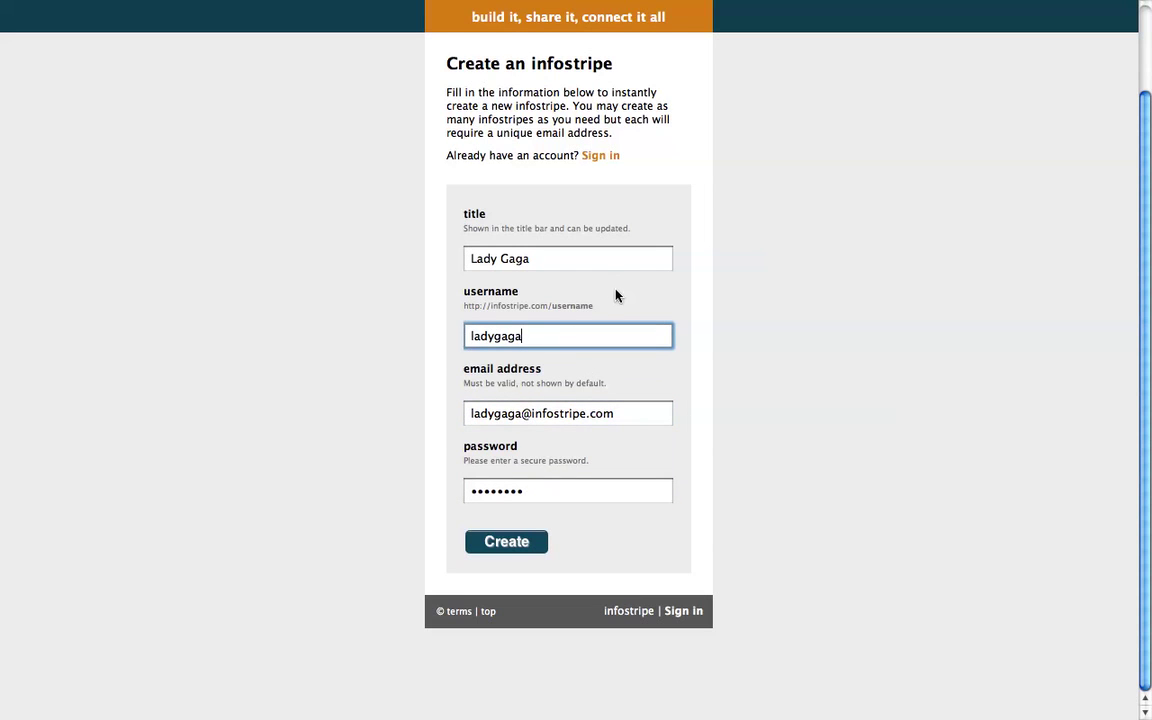
left_click_drag(612, 304, 463, 306)
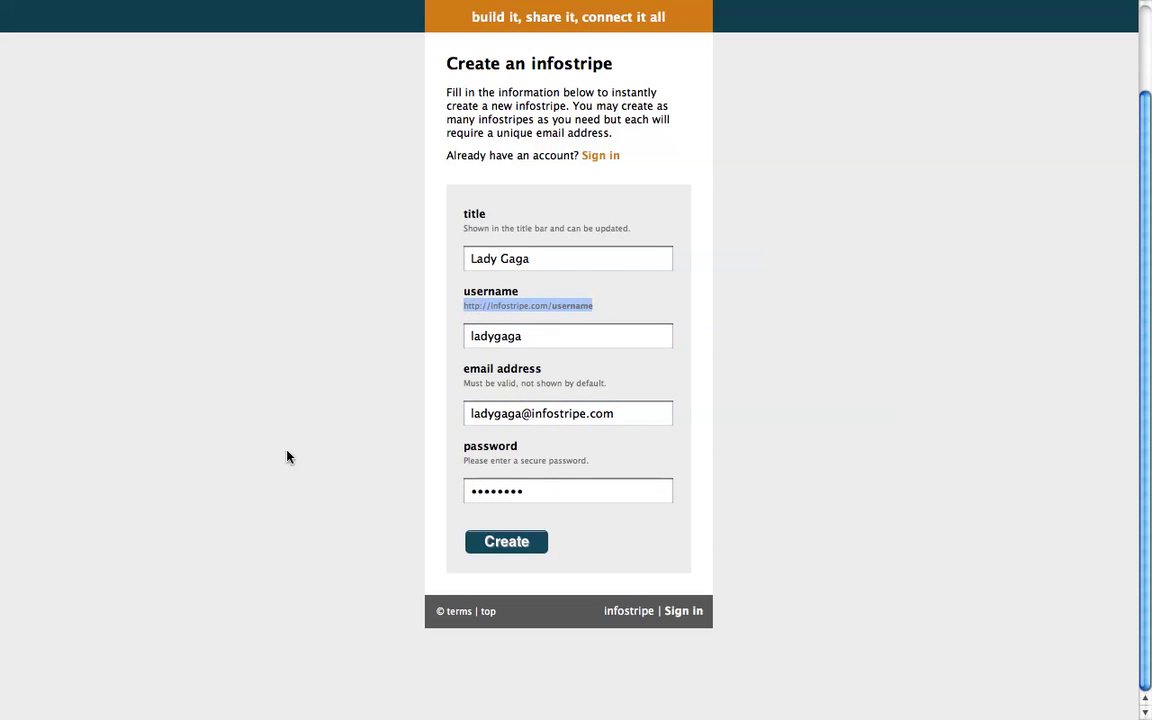
Step: Submit the form, continue past the success message, and look over the new infostripe page
left_click(502, 543)
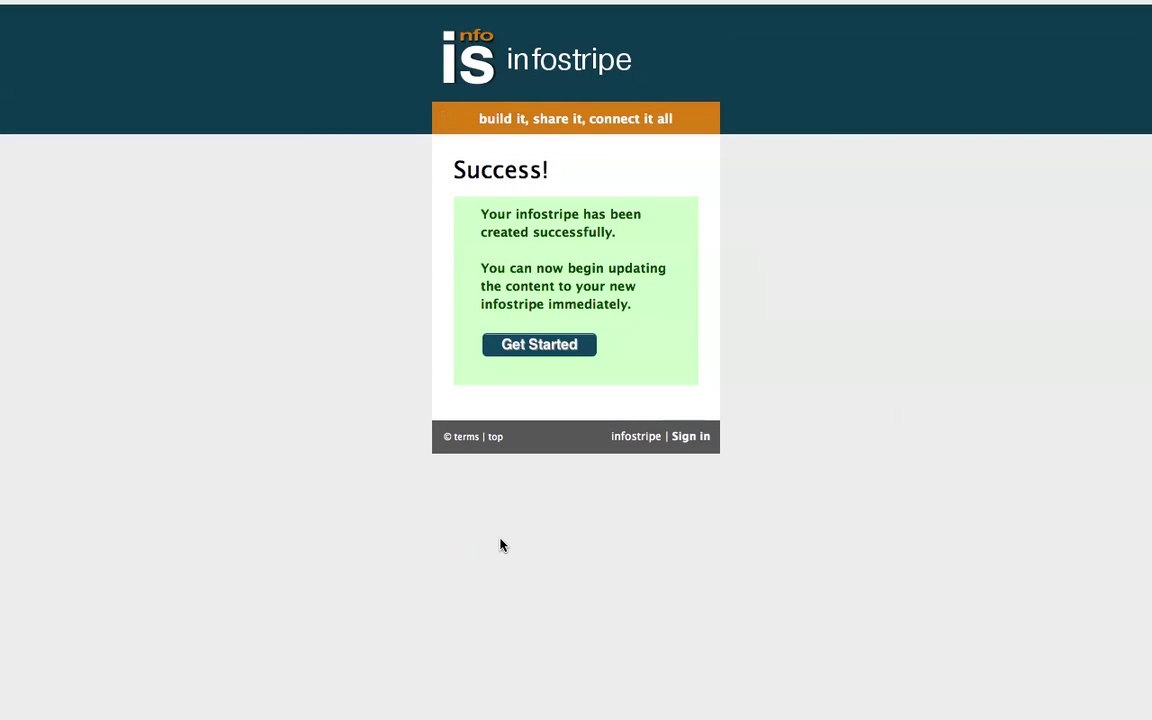
left_click(538, 345)
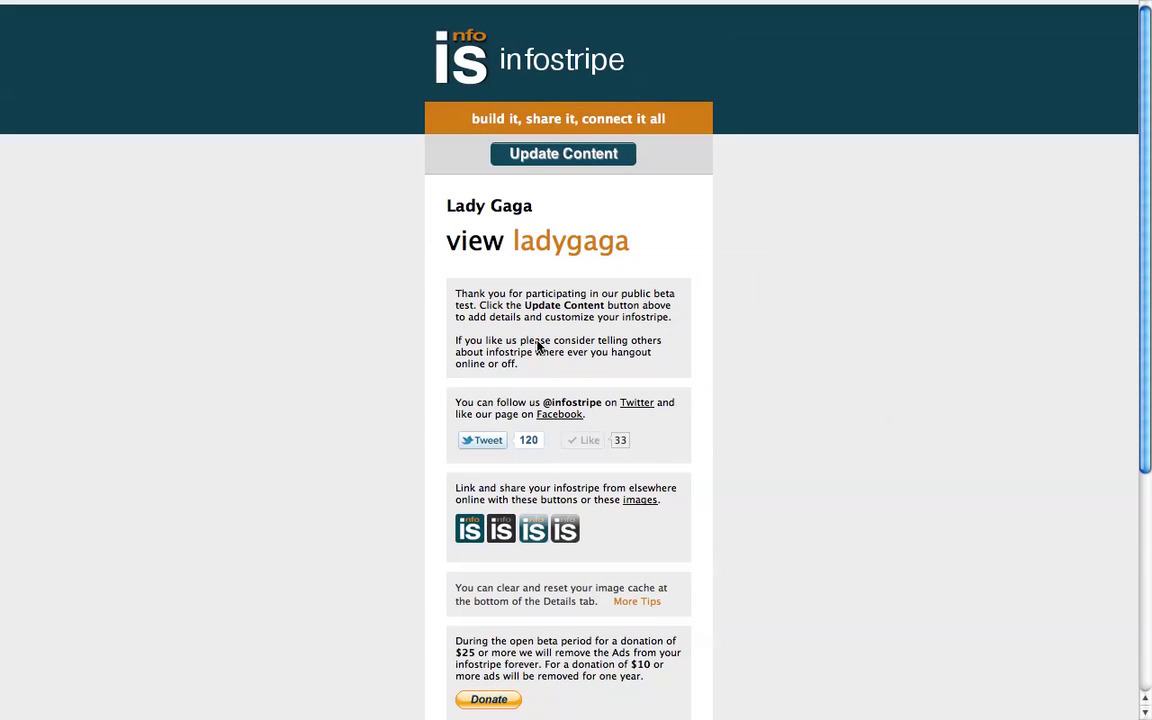
scroll(317, 326, "down", 1)
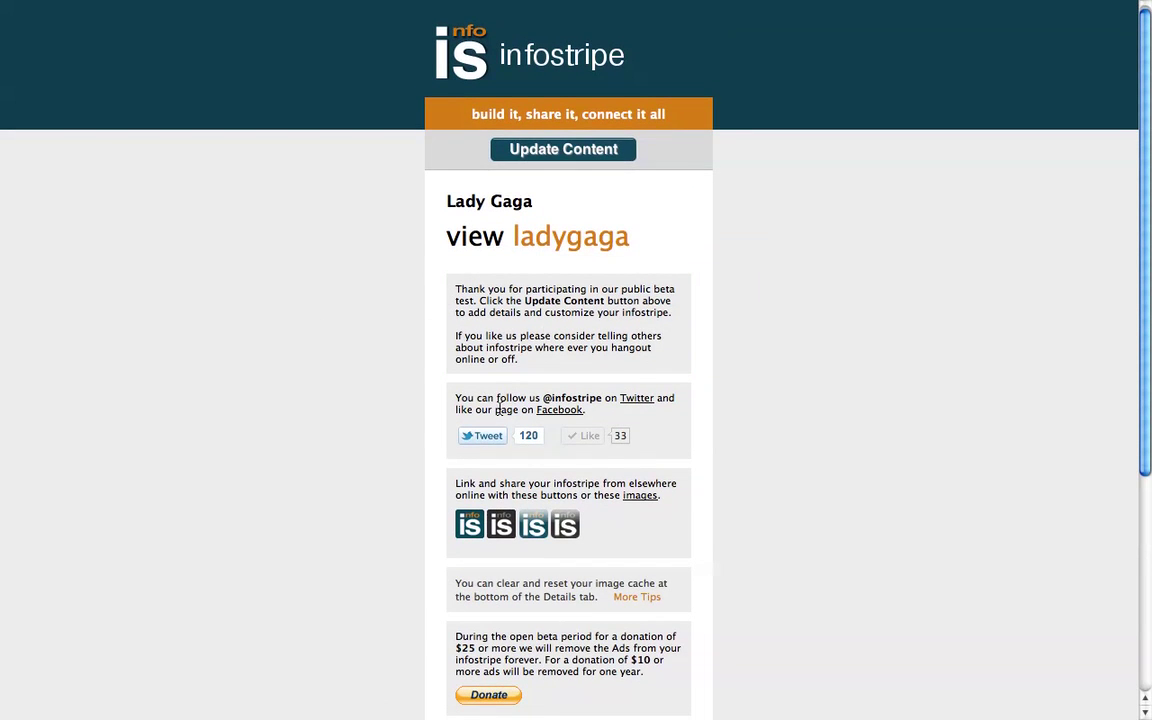
scroll(299, 479, "down", 3)
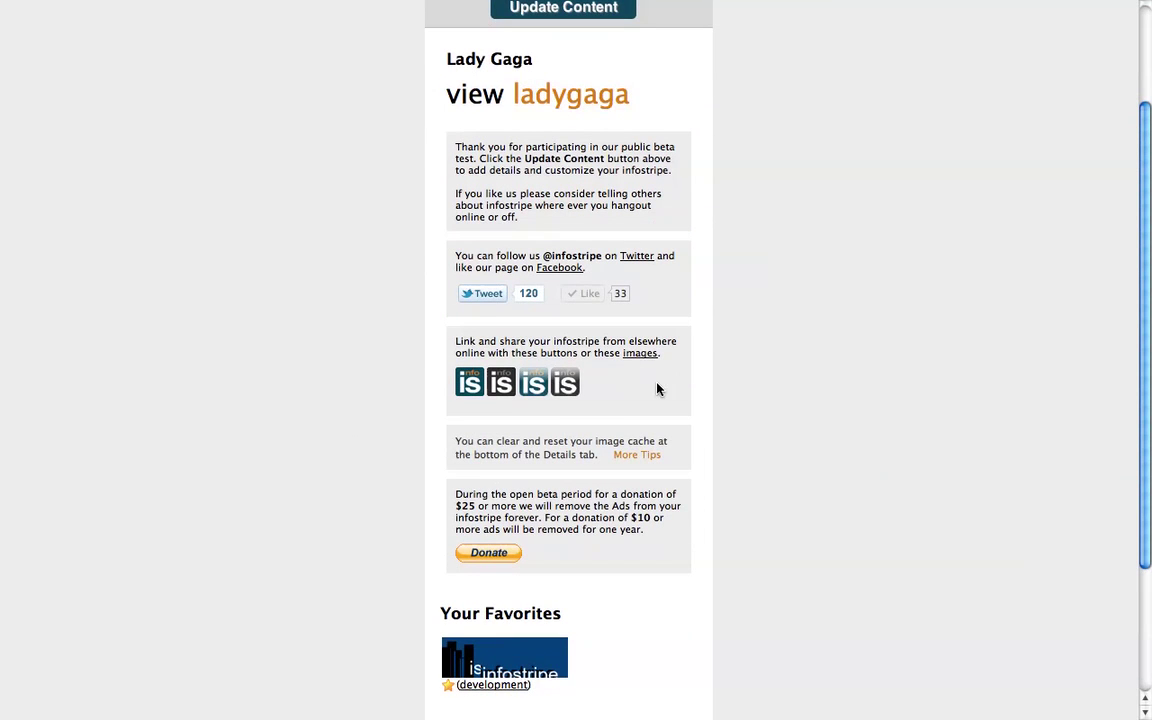
scroll(656, 389, "down", 4)
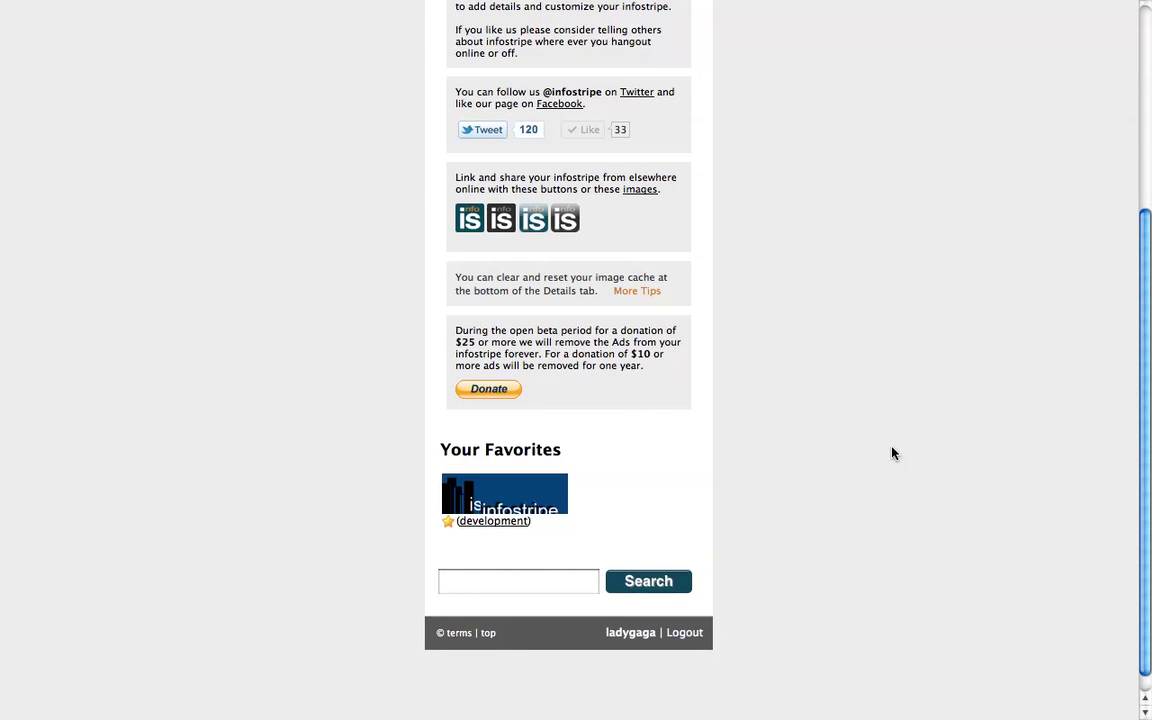
scroll(891, 453, "up", 6)
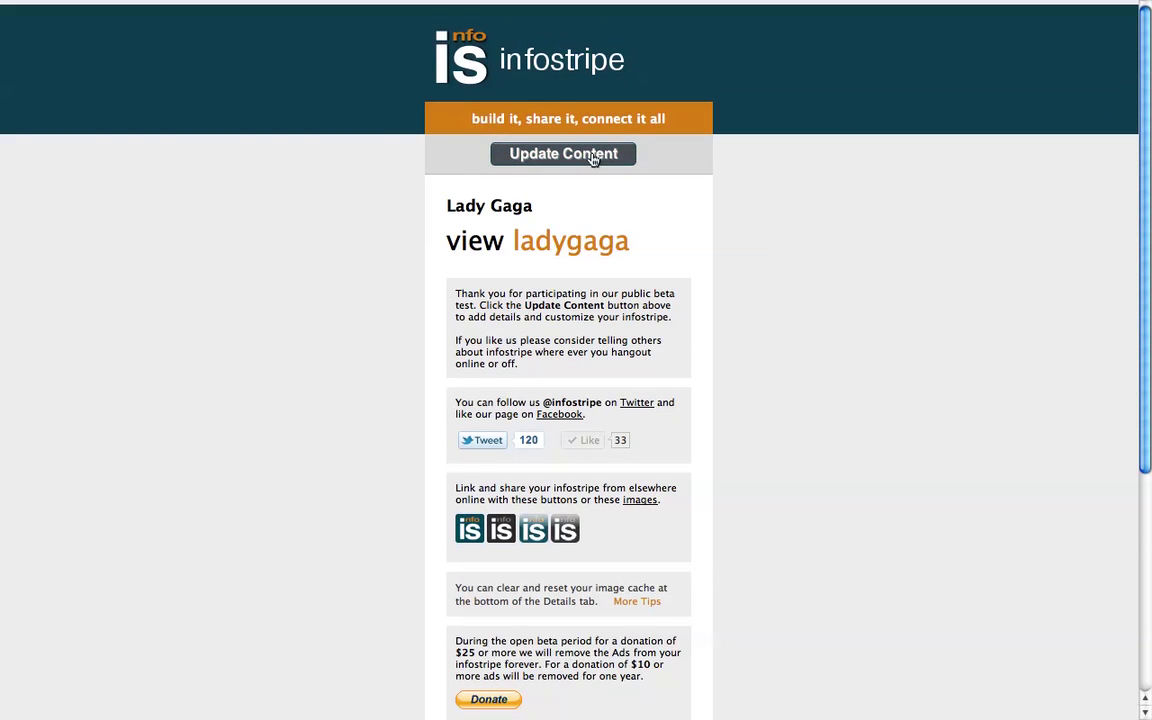
Step: Open the content editor and glance at the Colors settings
left_click(547, 156)
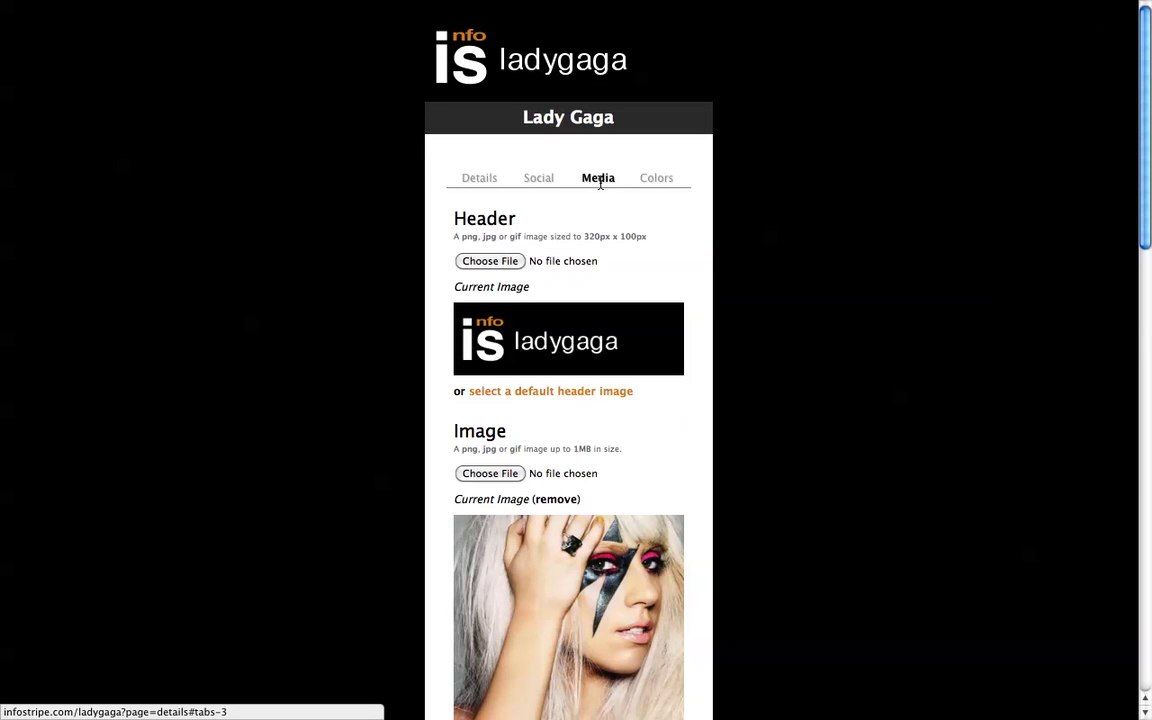
left_click(660, 182)
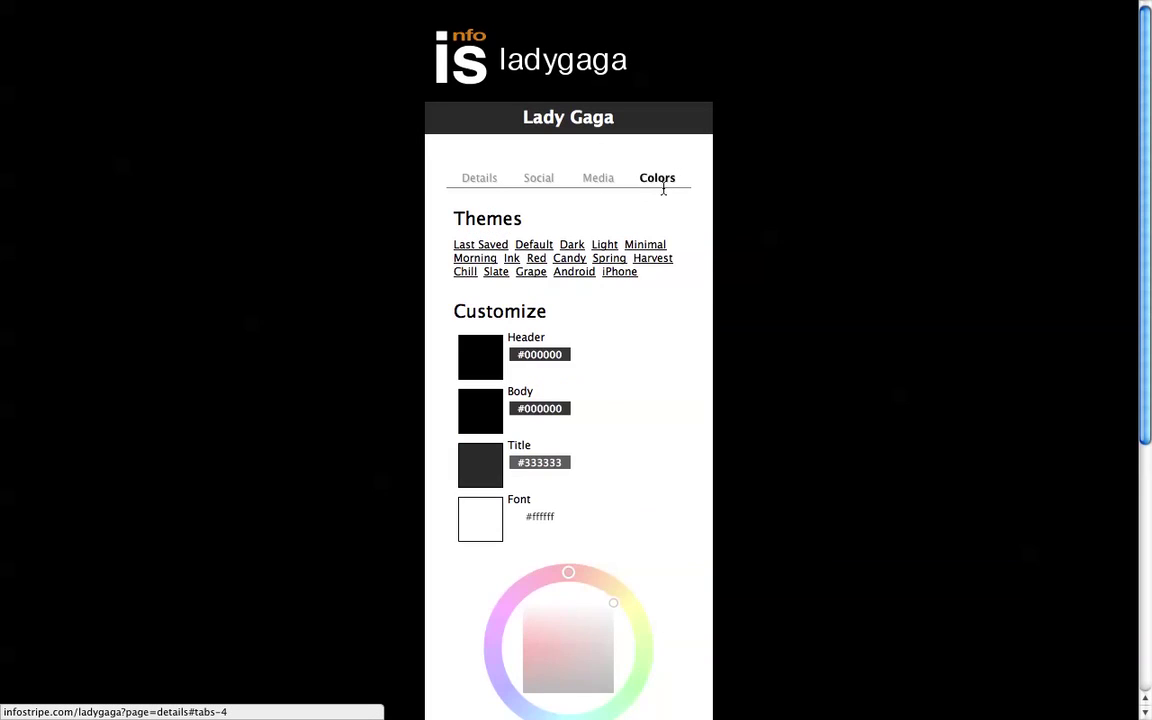
left_click(479, 180)
Step: Review the social network list with Facebook, Twitter and YouTube usernames filled in
left_click(547, 183)
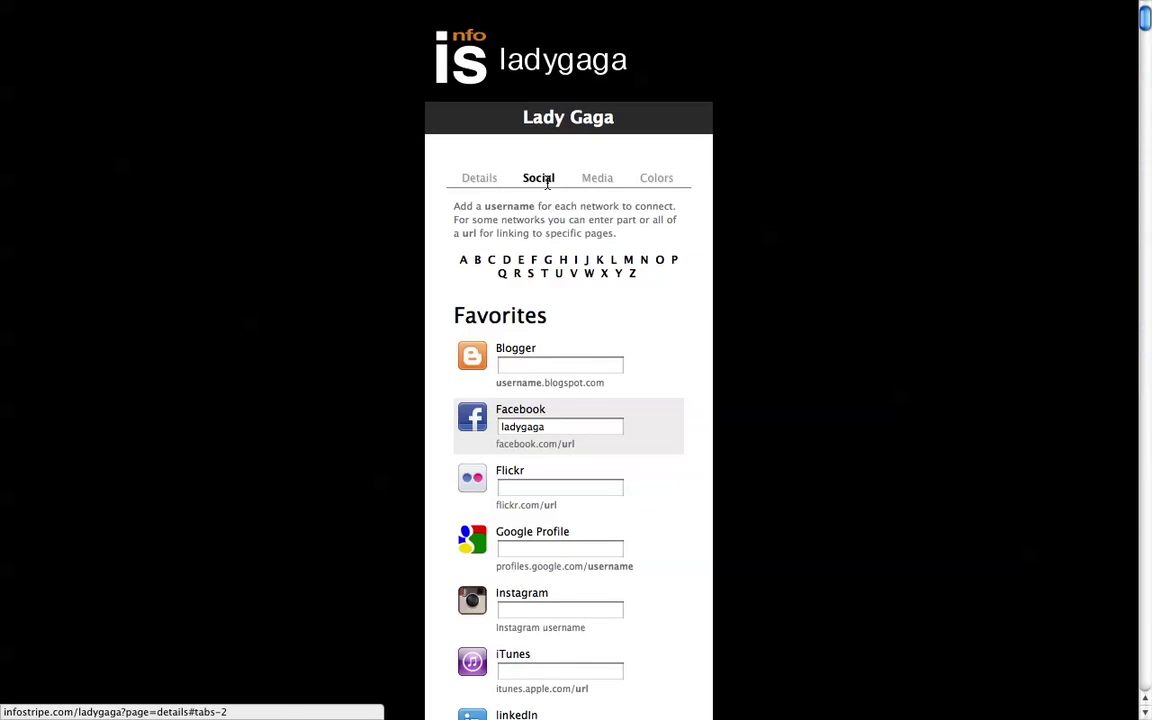
scroll(816, 278, "down", 5)
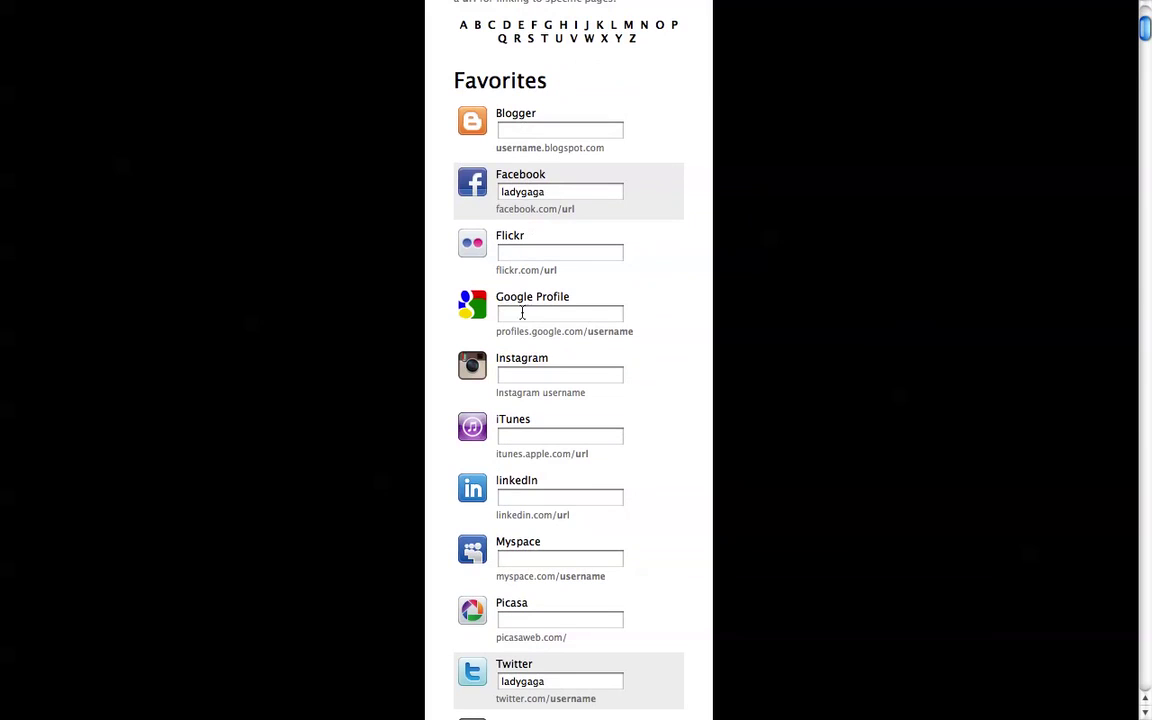
scroll(522, 369, "down", 2)
scroll(522, 390, "down", 5)
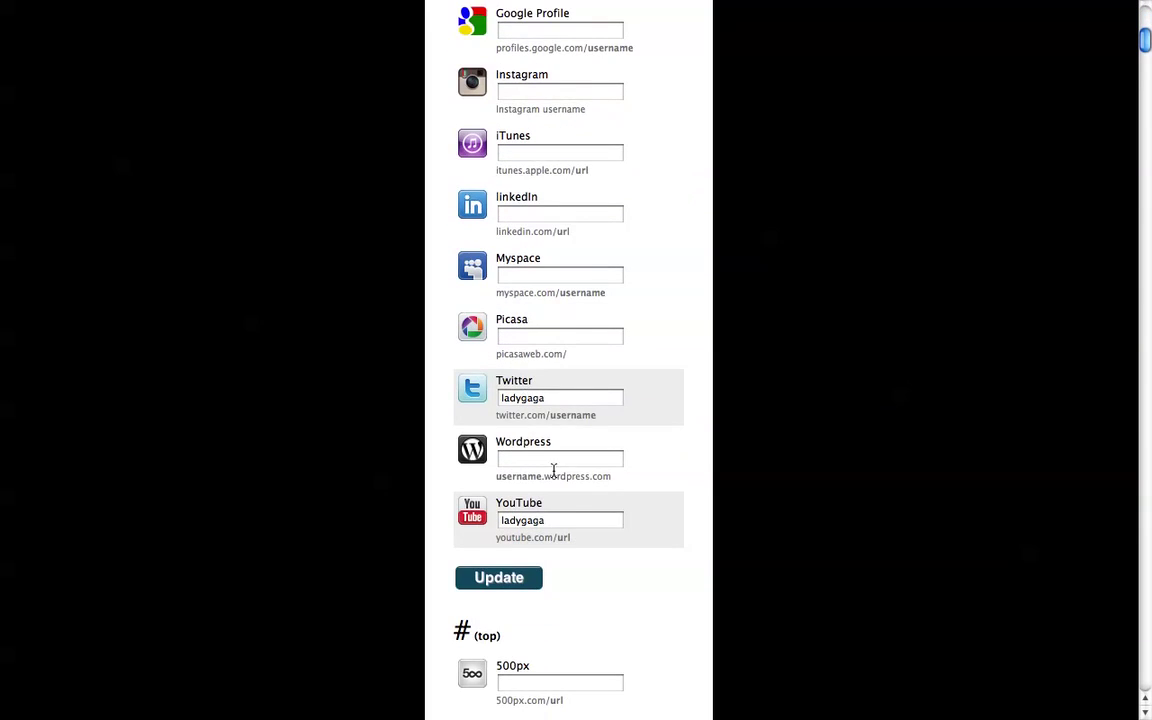
scroll(761, 540, "down", 20)
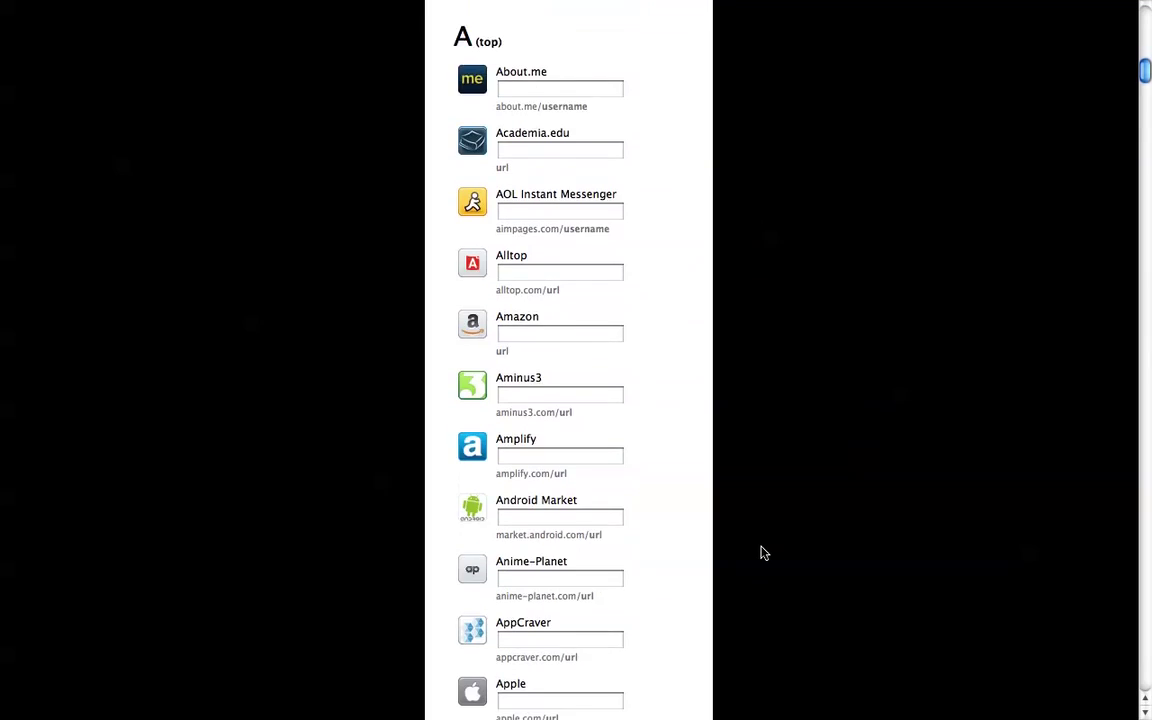
scroll(760, 553, "down", 20)
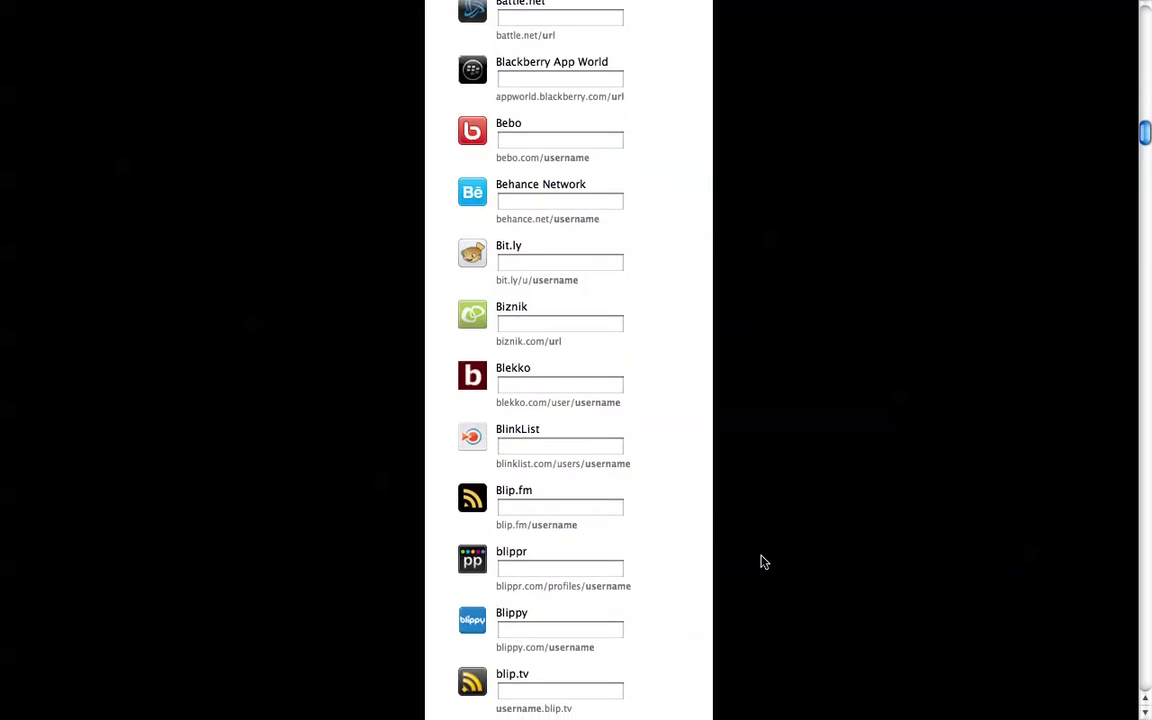
scroll(761, 563, "down", 20)
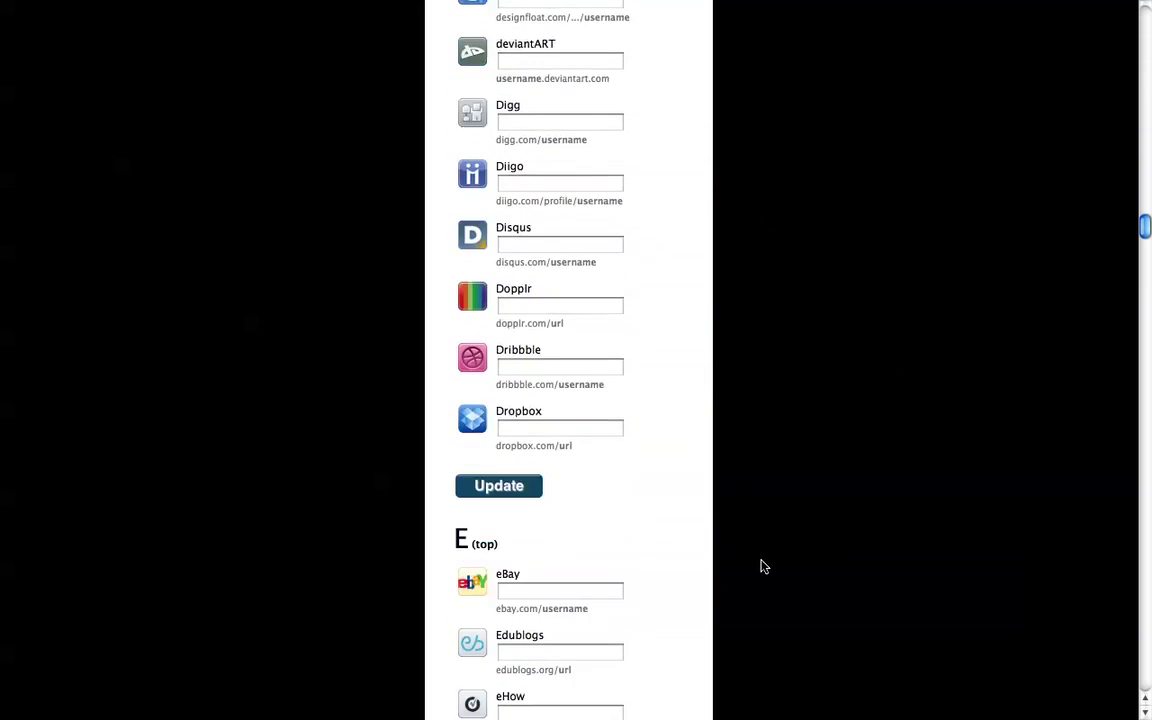
scroll(761, 567, "down", 15)
scroll(761, 567, "up", 20)
scroll(761, 567, "up", 20)
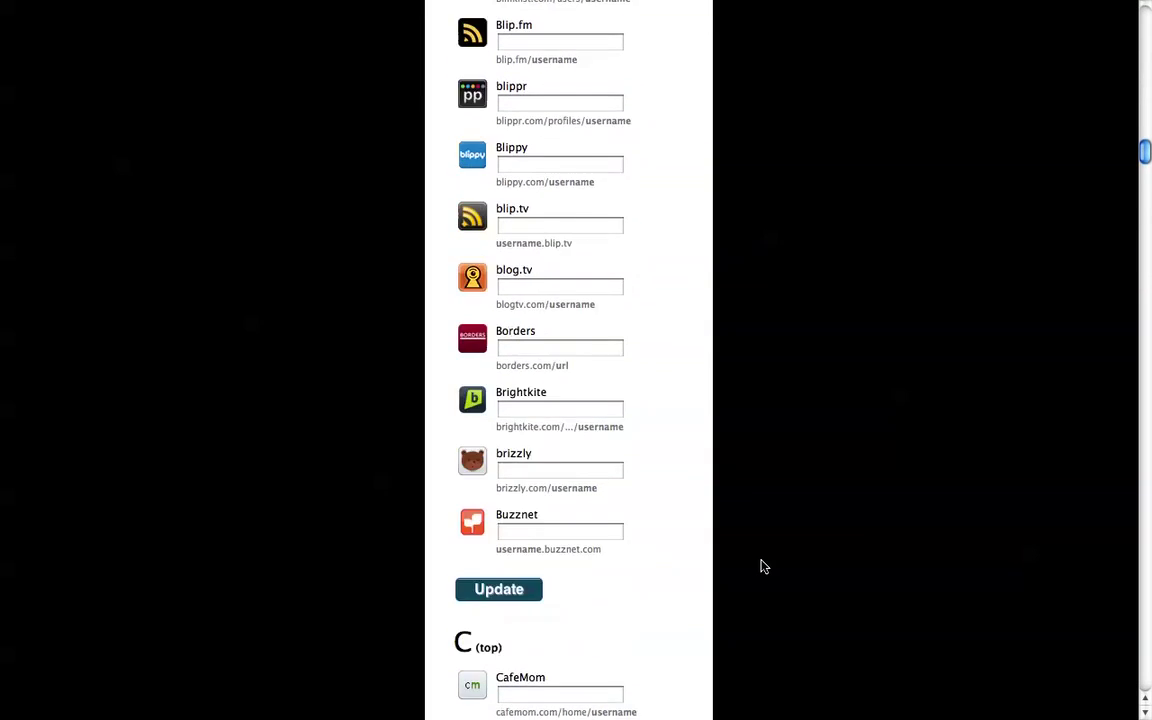
scroll(761, 564, "up", 20)
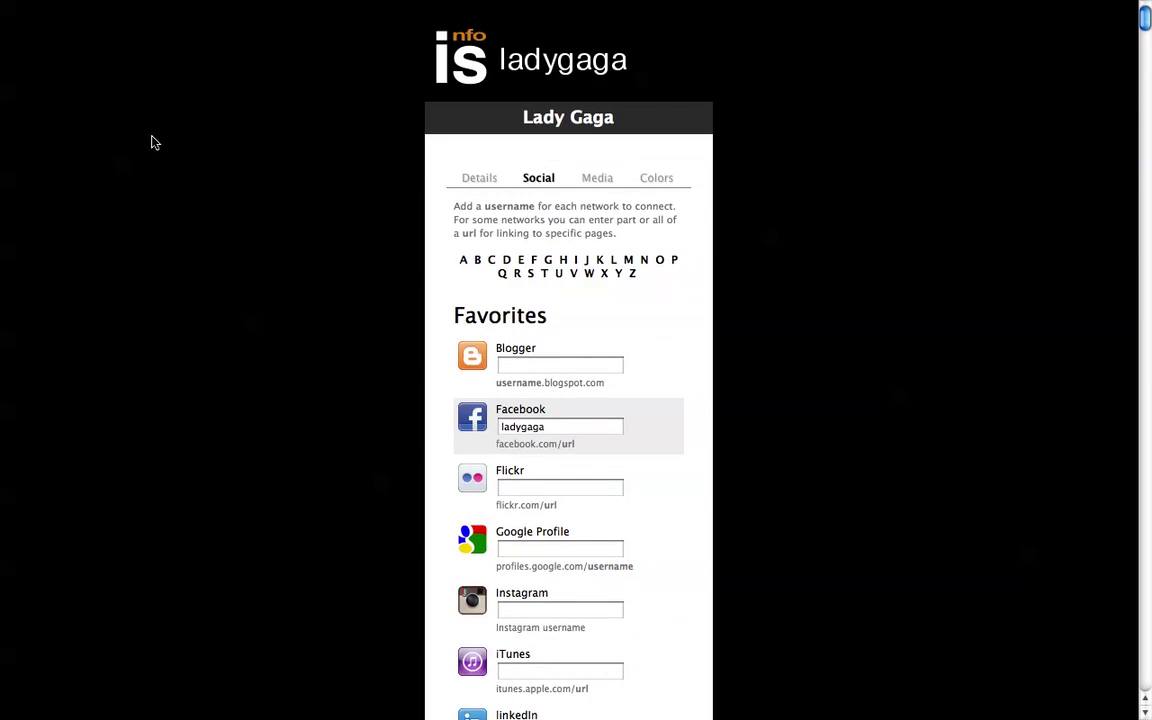
left_click(474, 178)
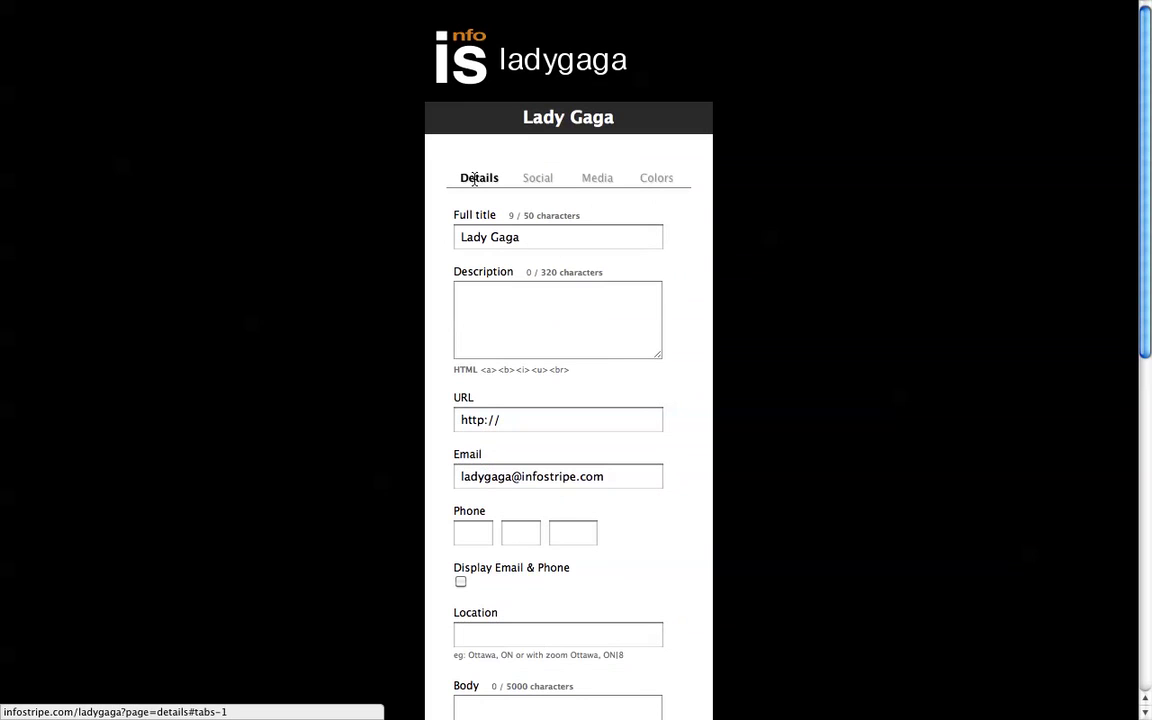
left_click(544, 319)
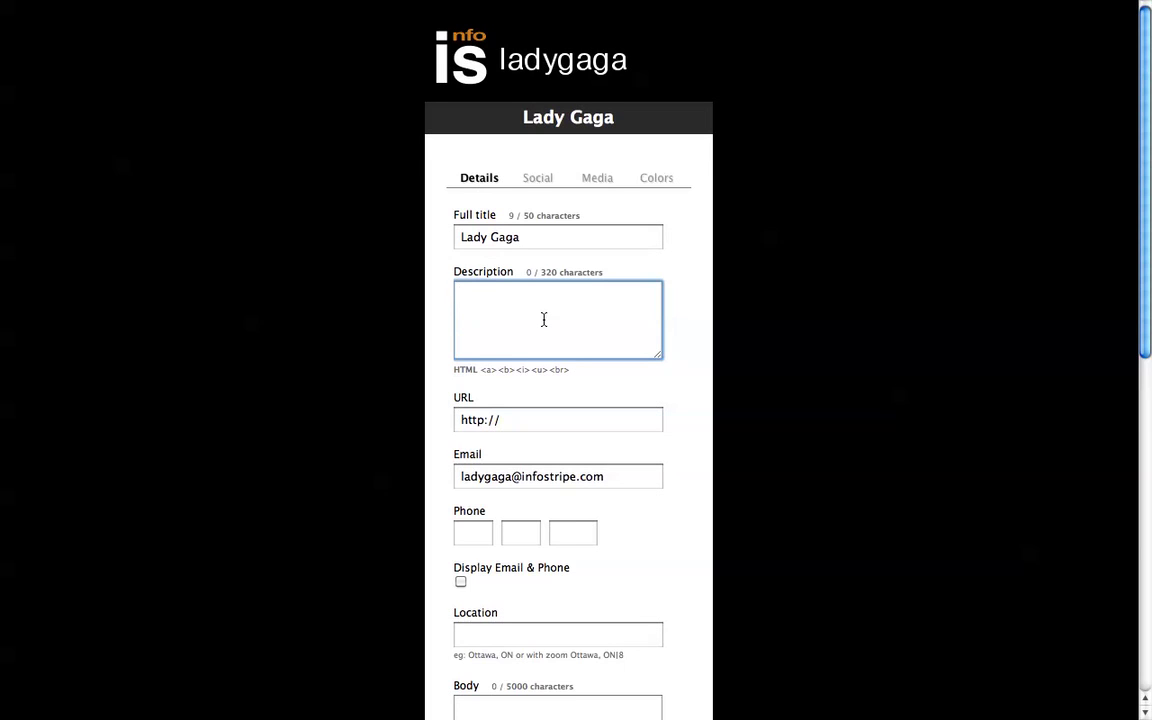
type("Mothe")
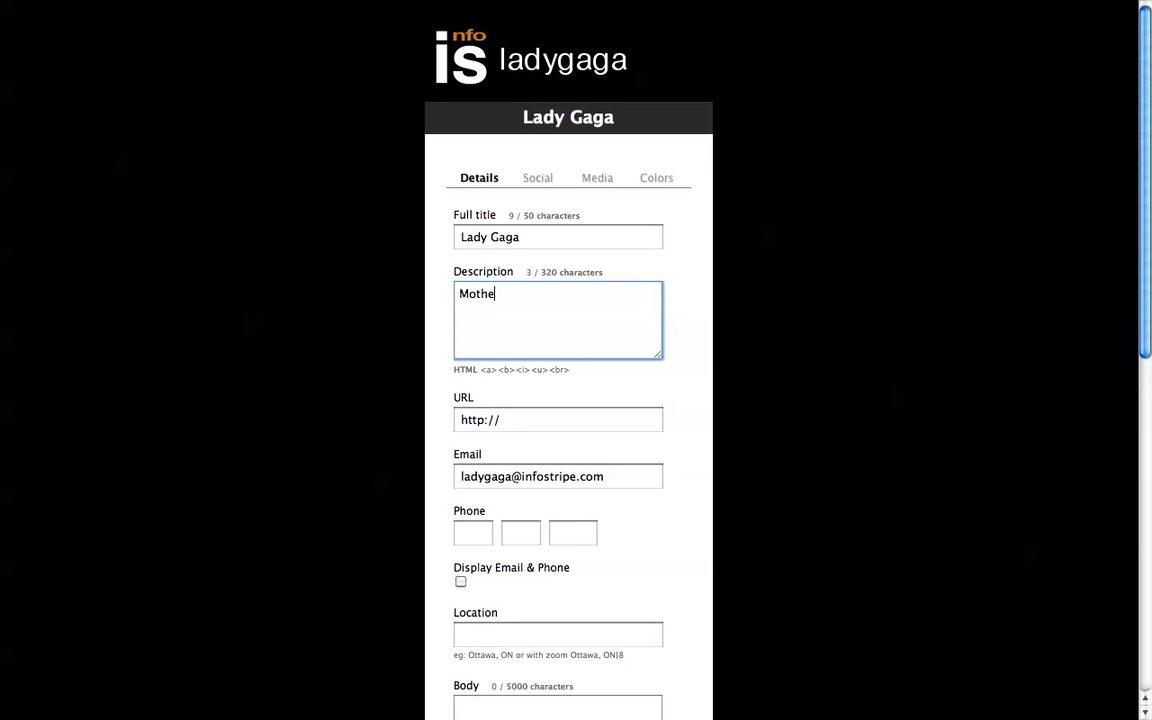
type("r Monstar")
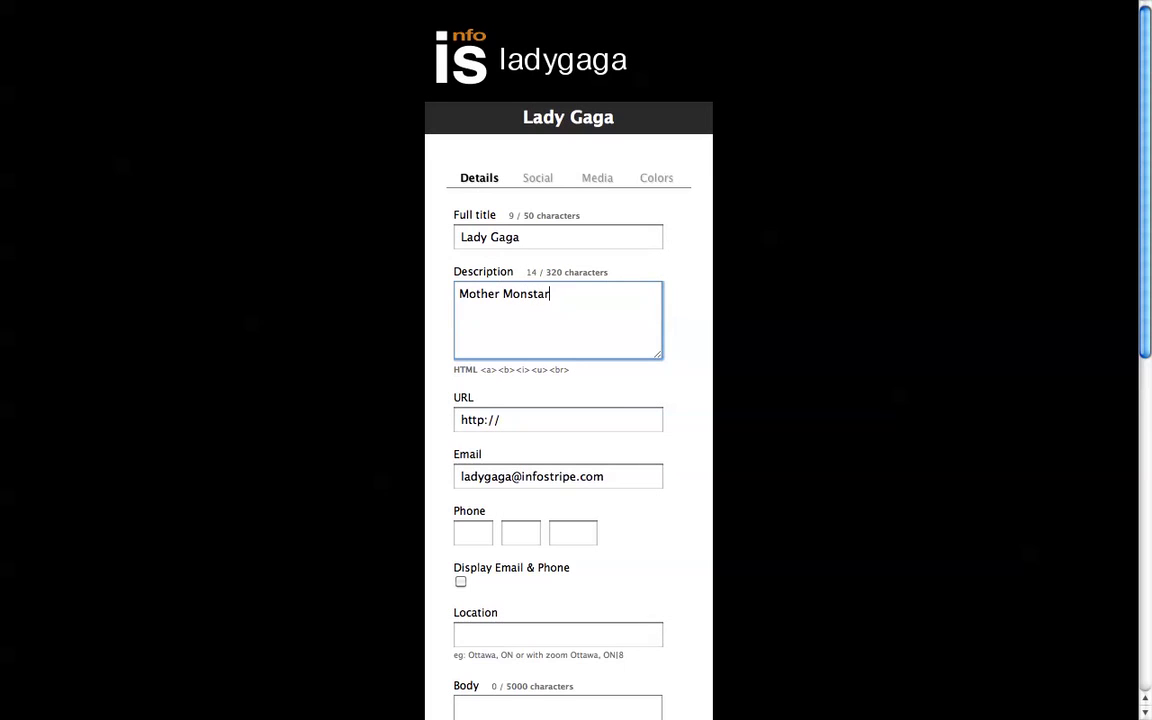
key("Tab")
key("Right")
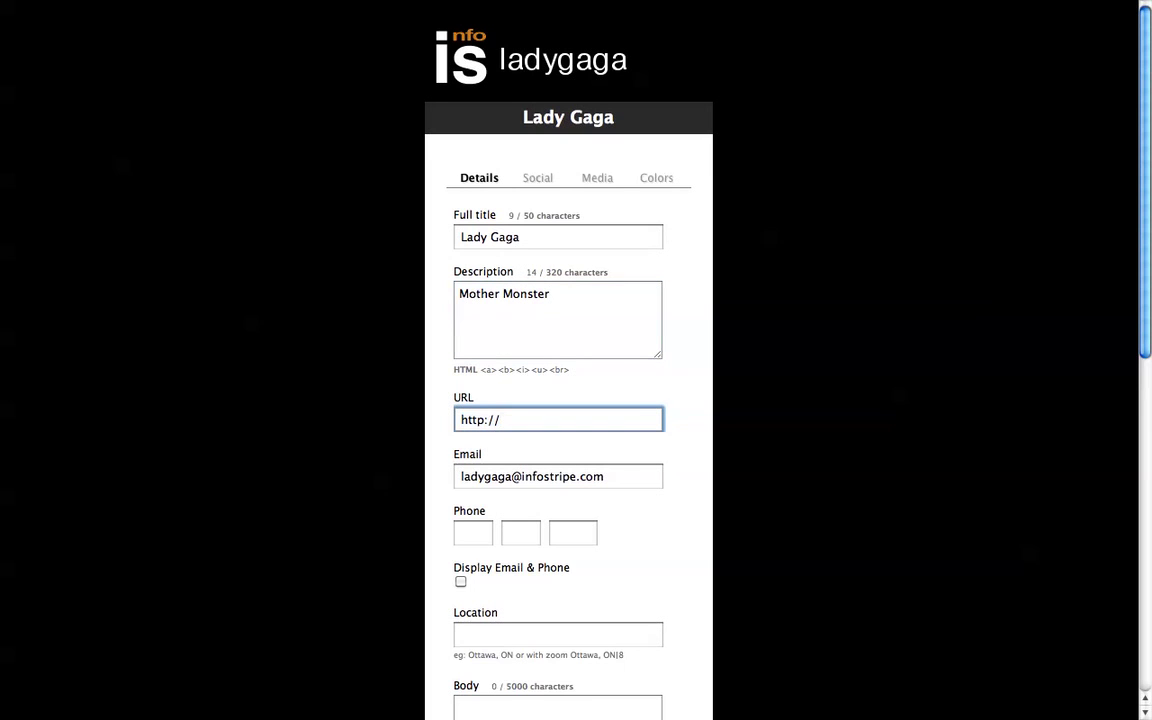
type("ladygaga.com")
key("Tab")
key("Tab")
key("Tab")
key("Tab")
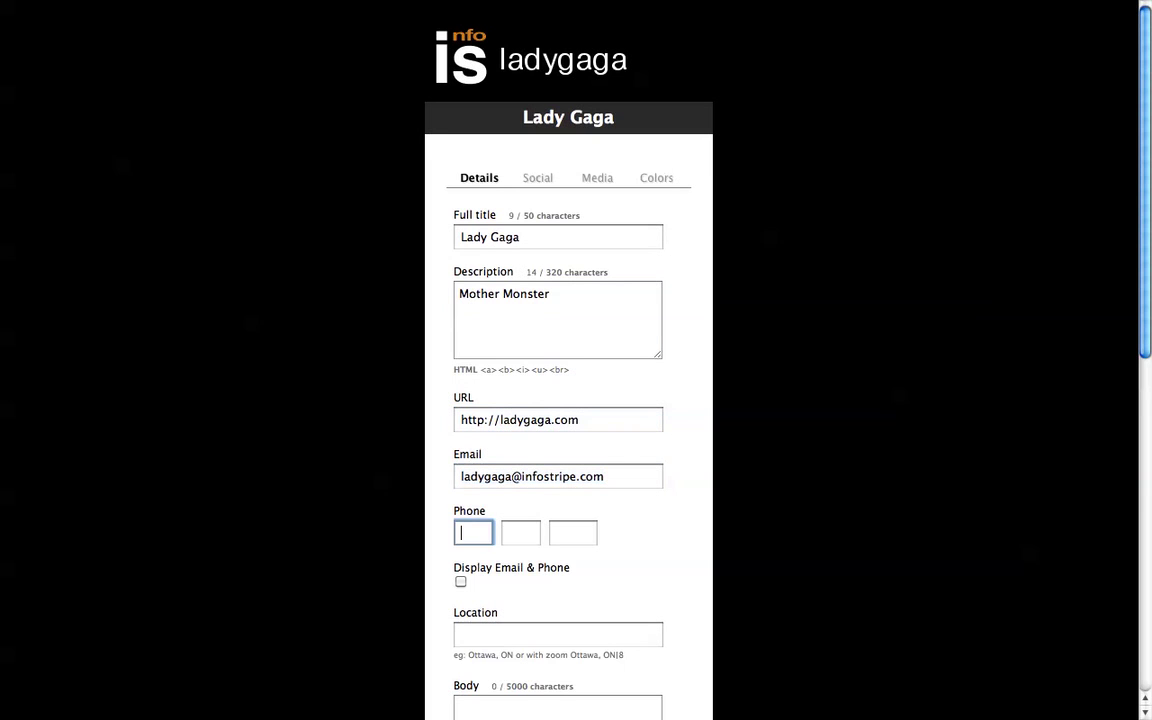
key("Tab")
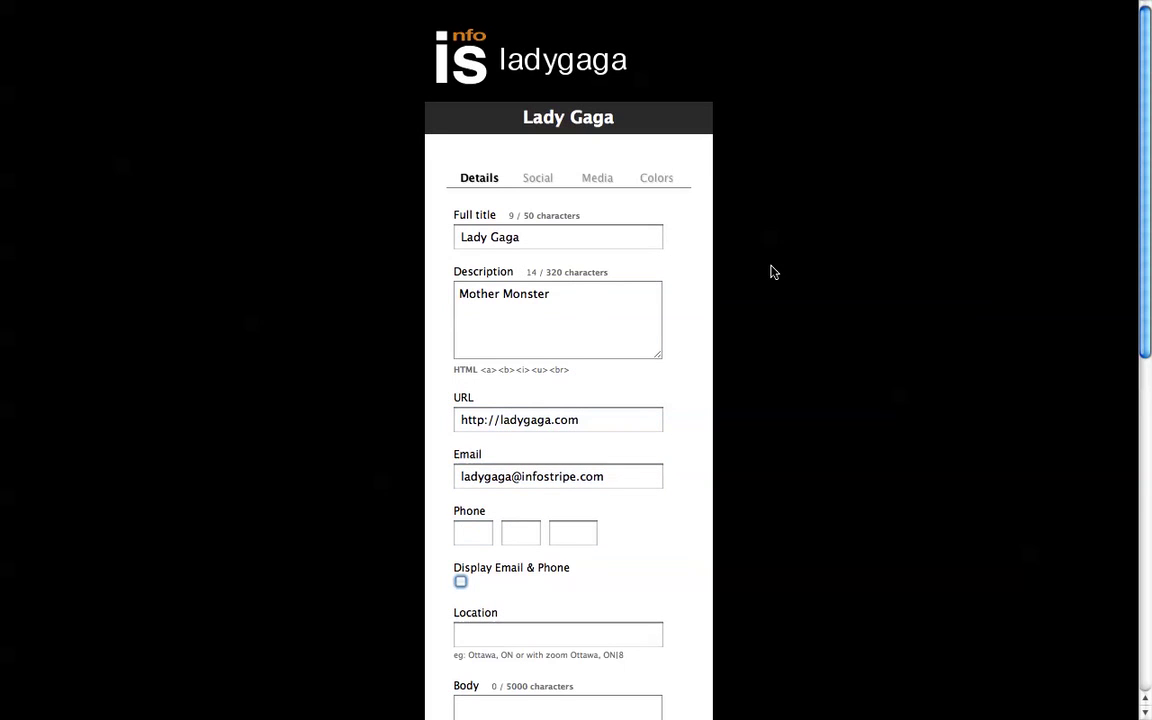
Step: Set the location to 'LA, USA' and write the body text 'Mother Monster is Lada Gada'
scroll(987, 379, "down", 5)
left_click(534, 368)
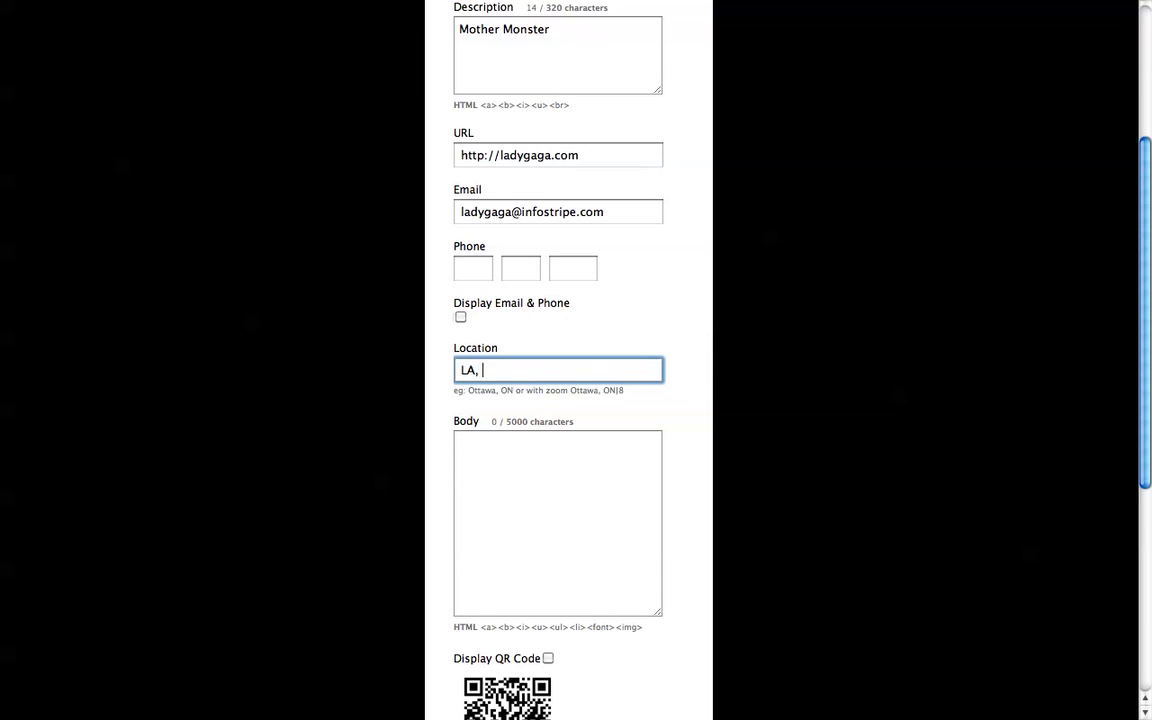
type("LA, USA")
key("Tab")
scroll(800, 435, "down", 3)
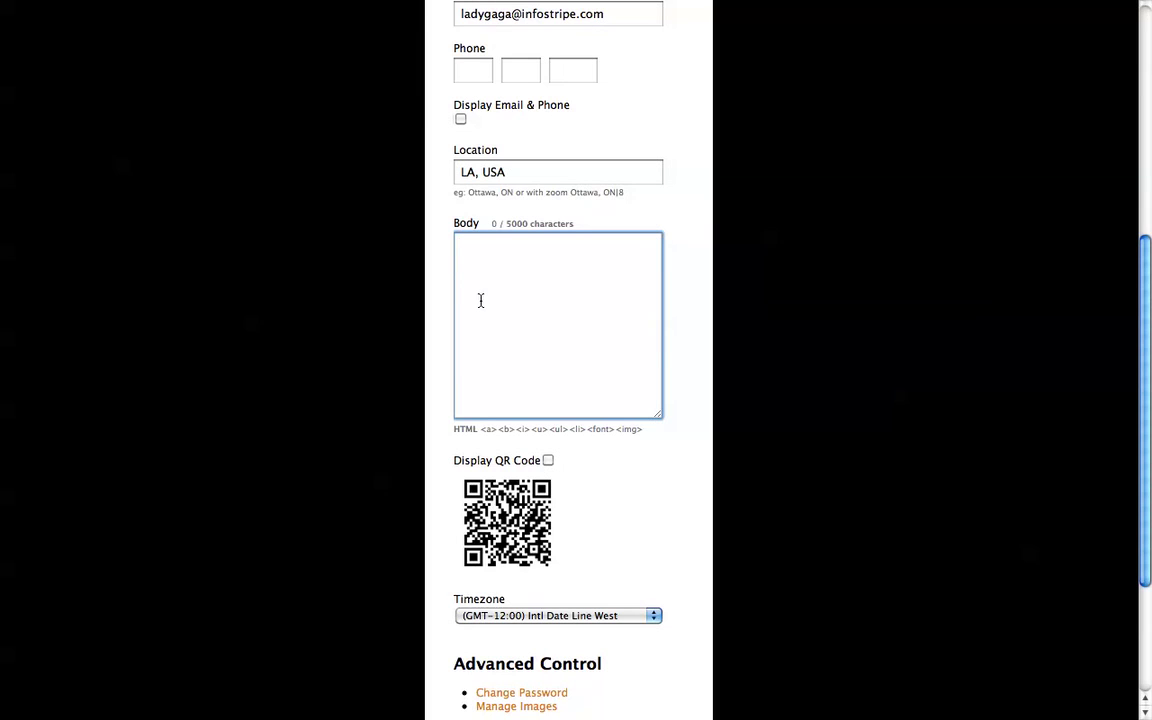
type("Mother Monster i")
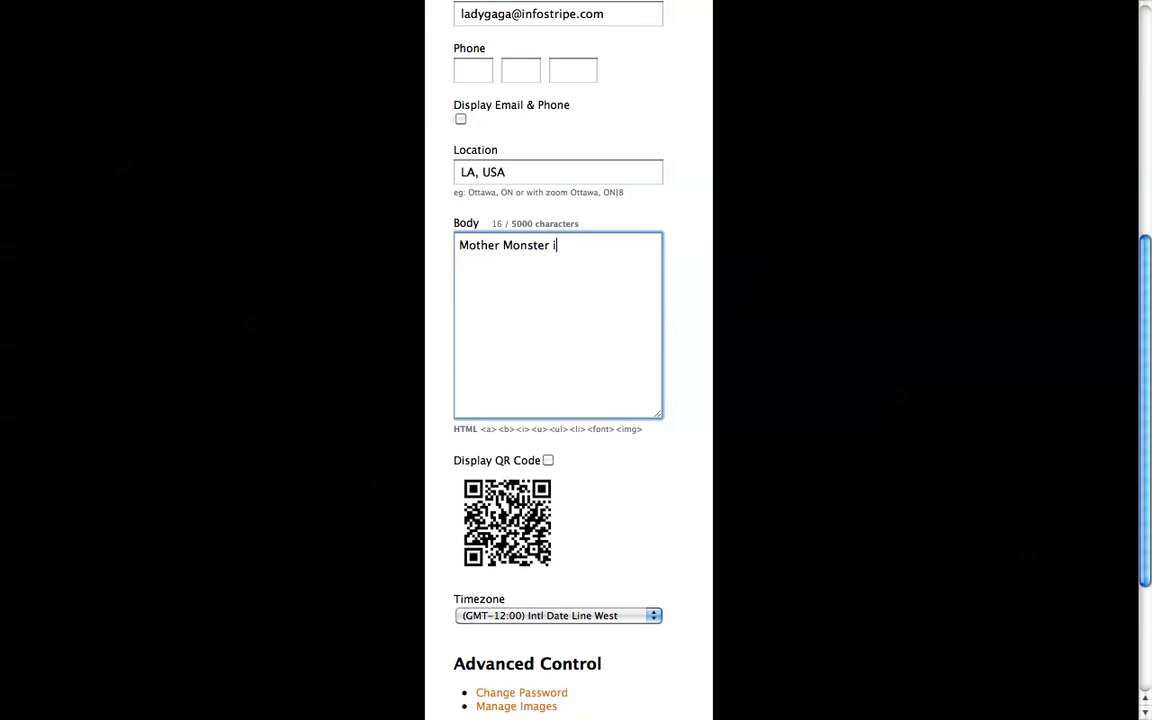
type("s Lada")
type(" Gaa")
key("BackSpace")
type("da")
Step: Enable Display QR Code and save the profile details
key("Tab")
scroll(699, 436, "down", 2)
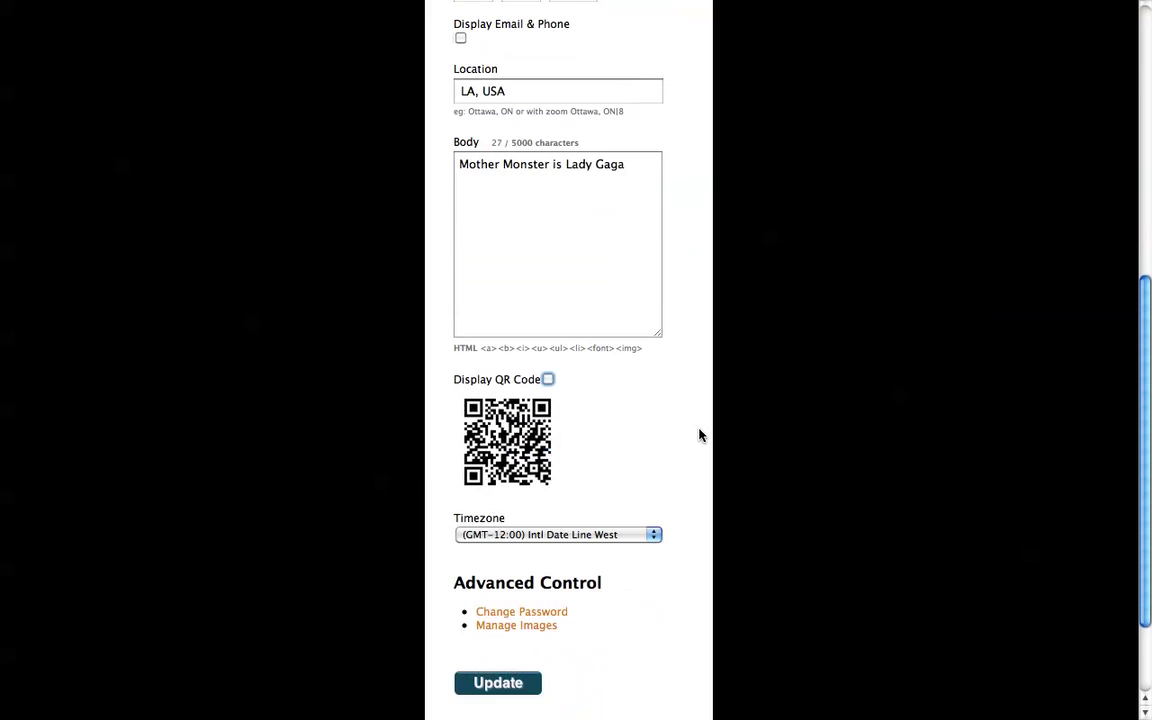
left_click(547, 366)
scroll(659, 446, "down", 2)
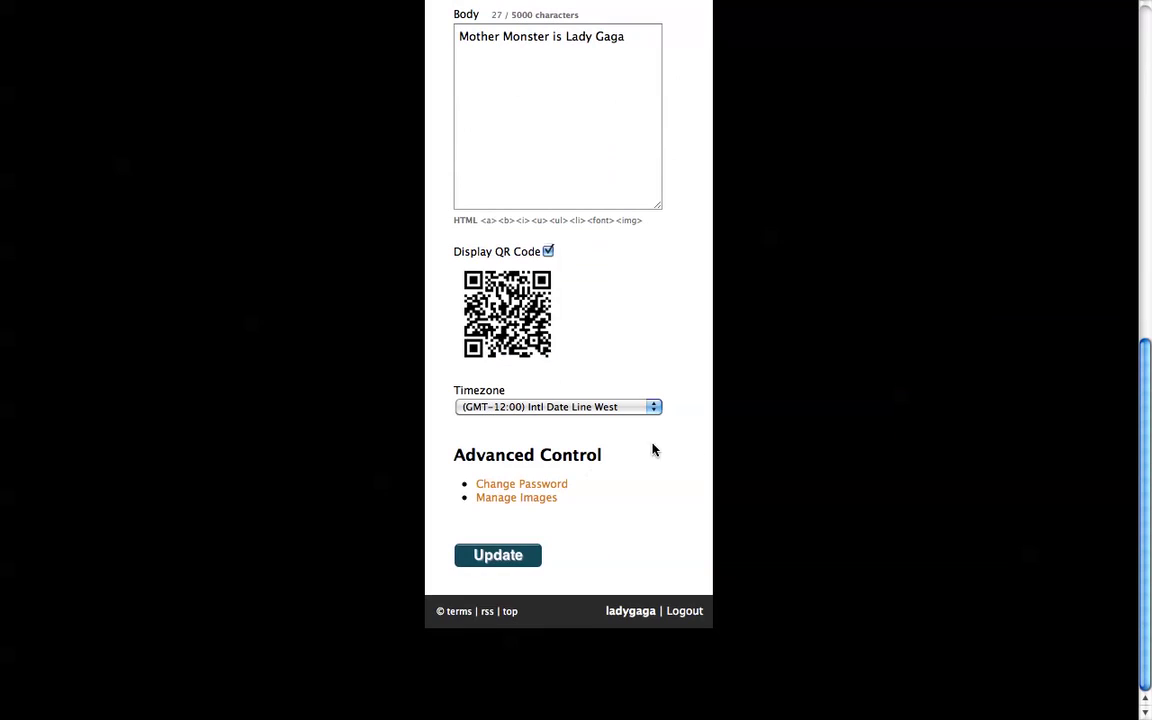
left_click(510, 565)
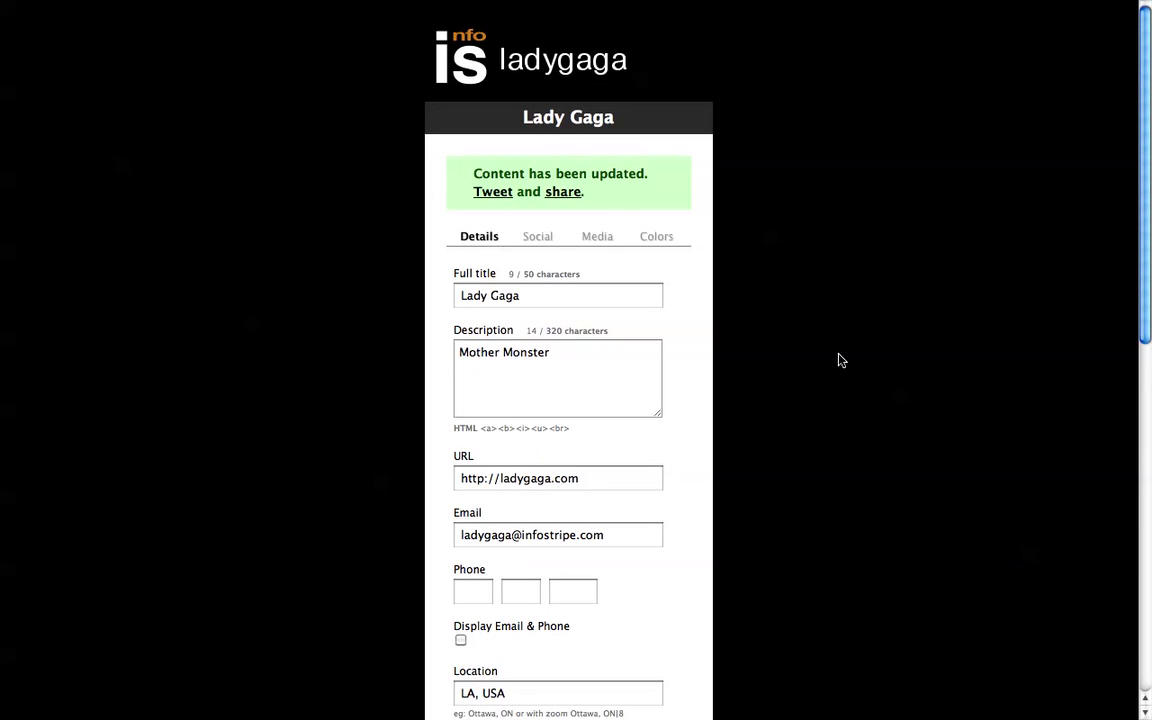
left_click(598, 237)
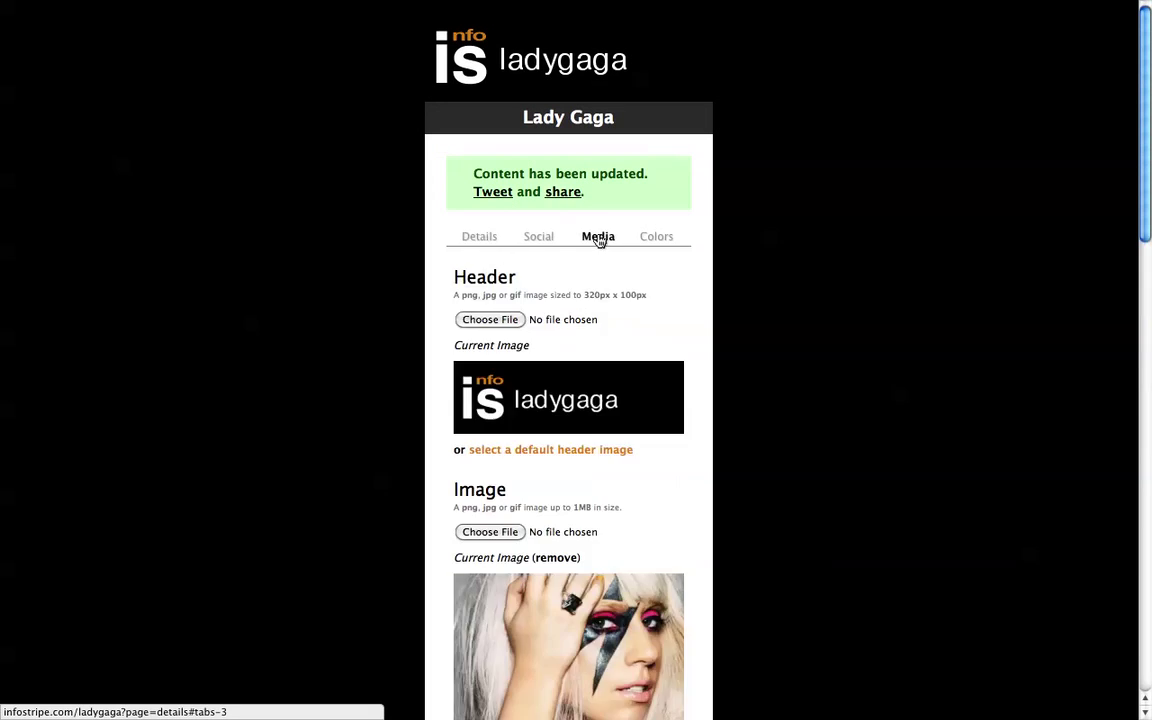
scroll(866, 487, "down", 5)
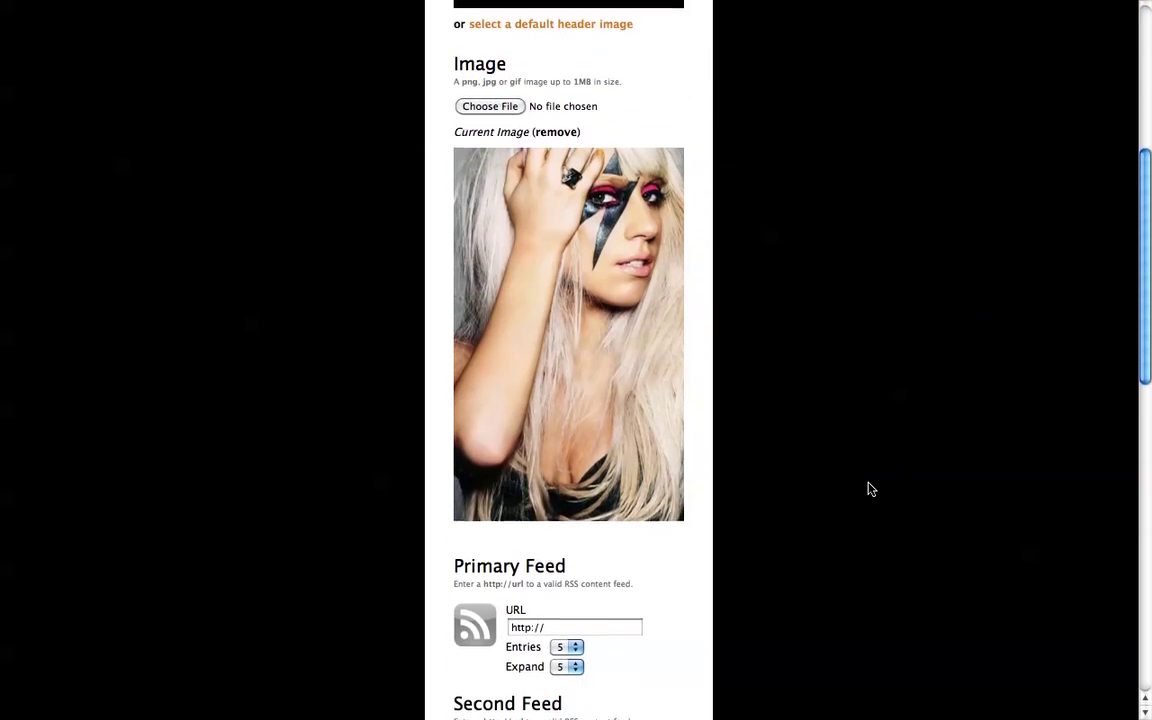
scroll(868, 489, "down", 6)
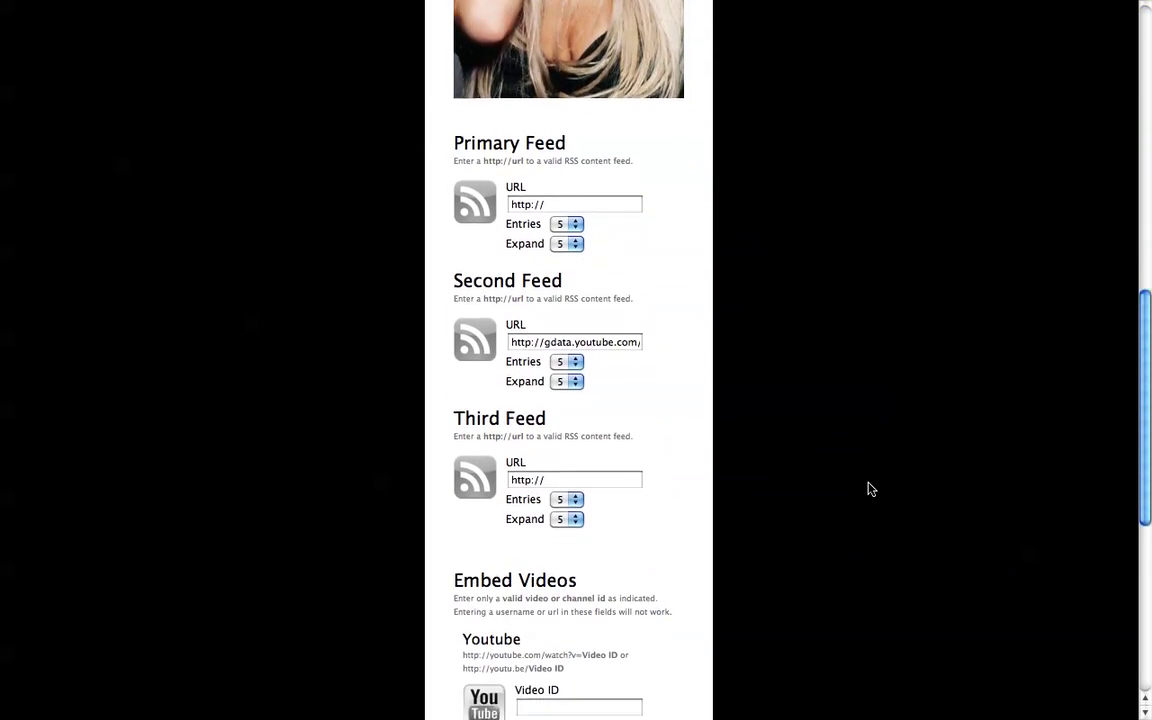
scroll(869, 489, "down", 4)
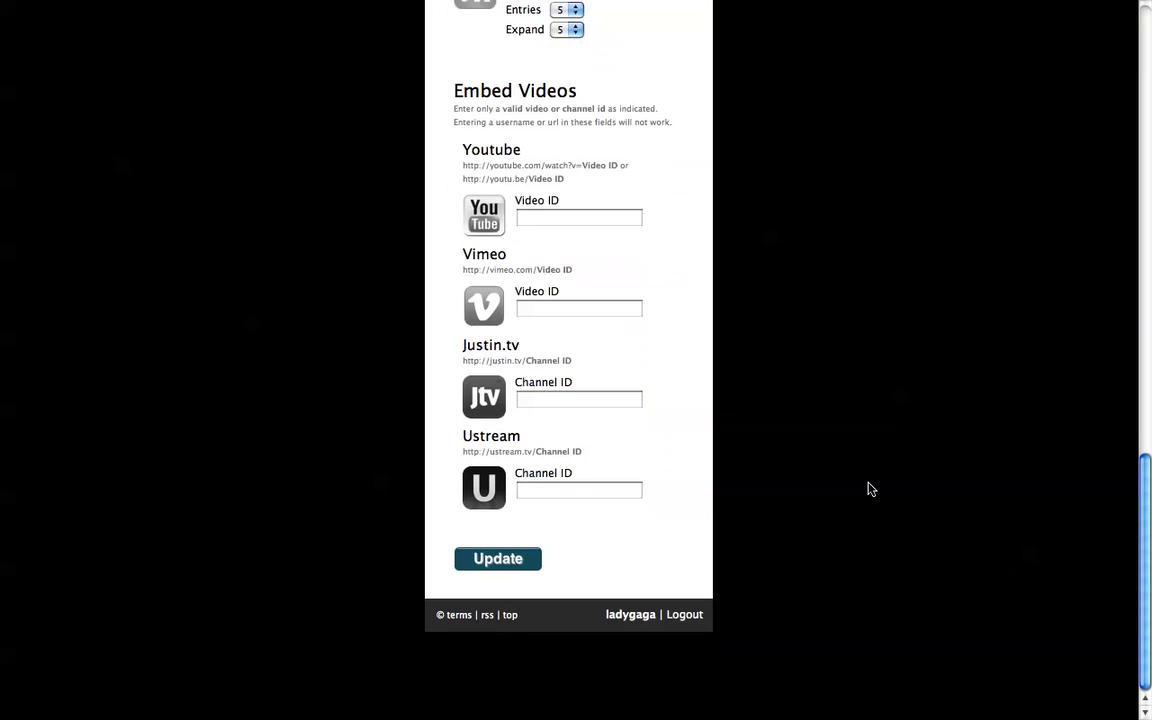
scroll(869, 489, "up", 15)
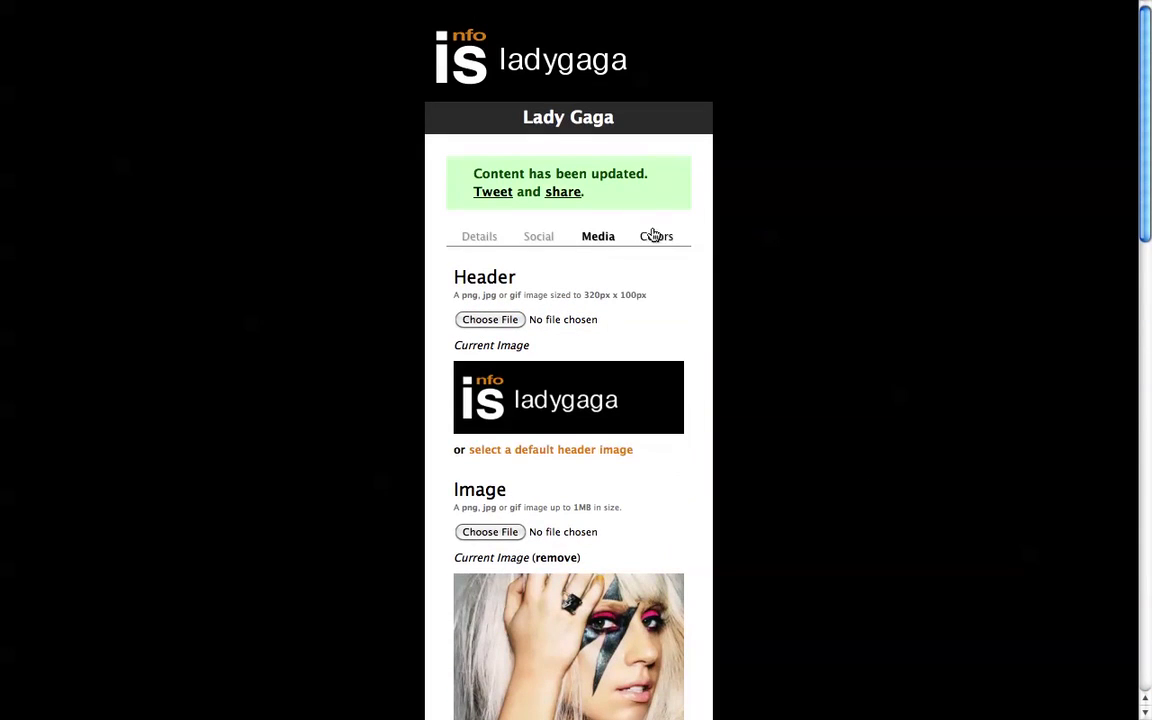
Step: Try the Harvest and Morning themes, then return to the Default theme
left_click(654, 236)
scroll(858, 298, "down", 1)
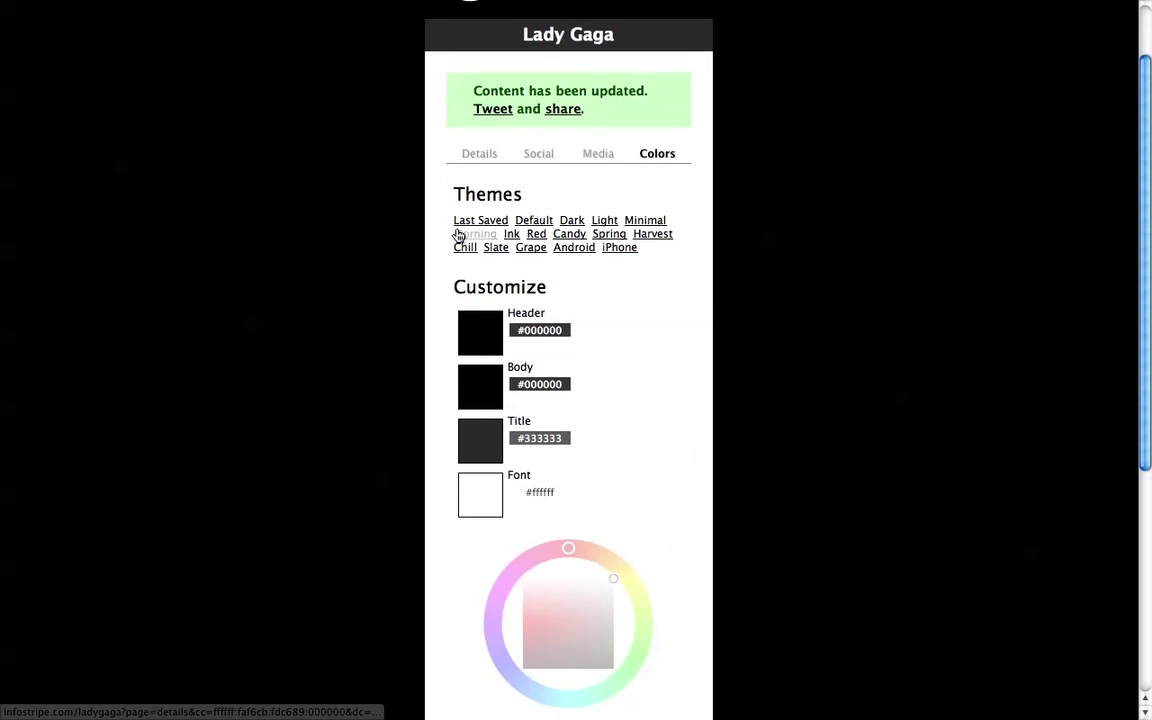
left_click(645, 235)
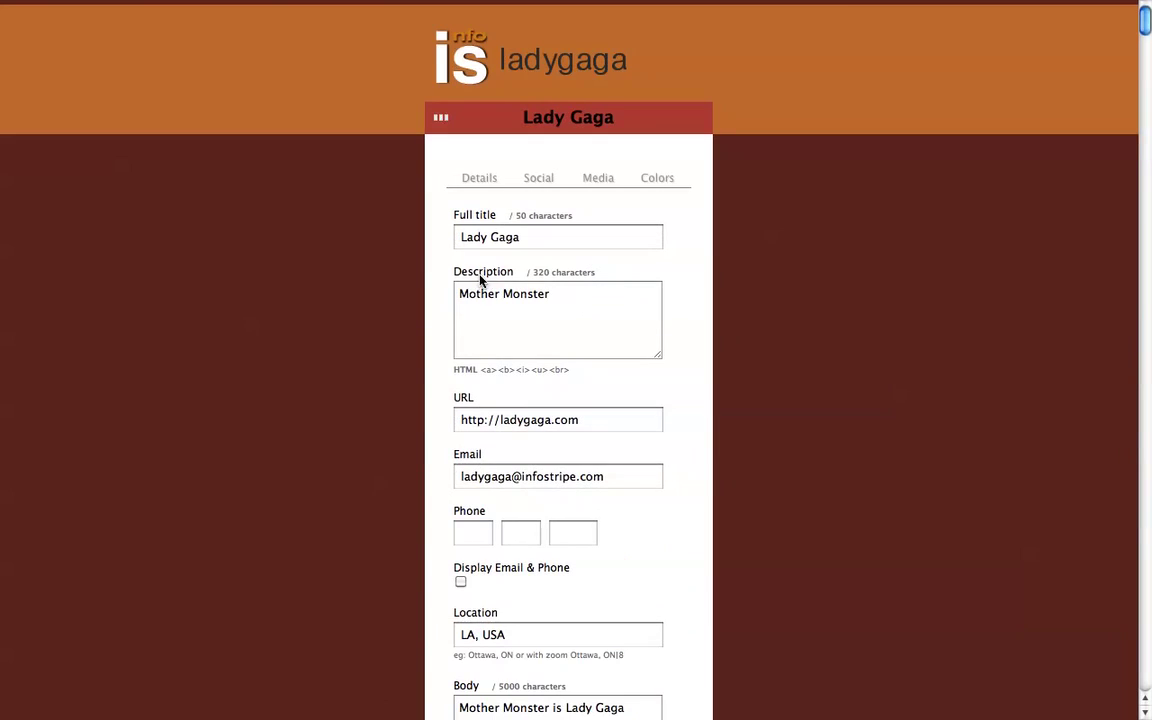
left_click(658, 183)
left_click(475, 258)
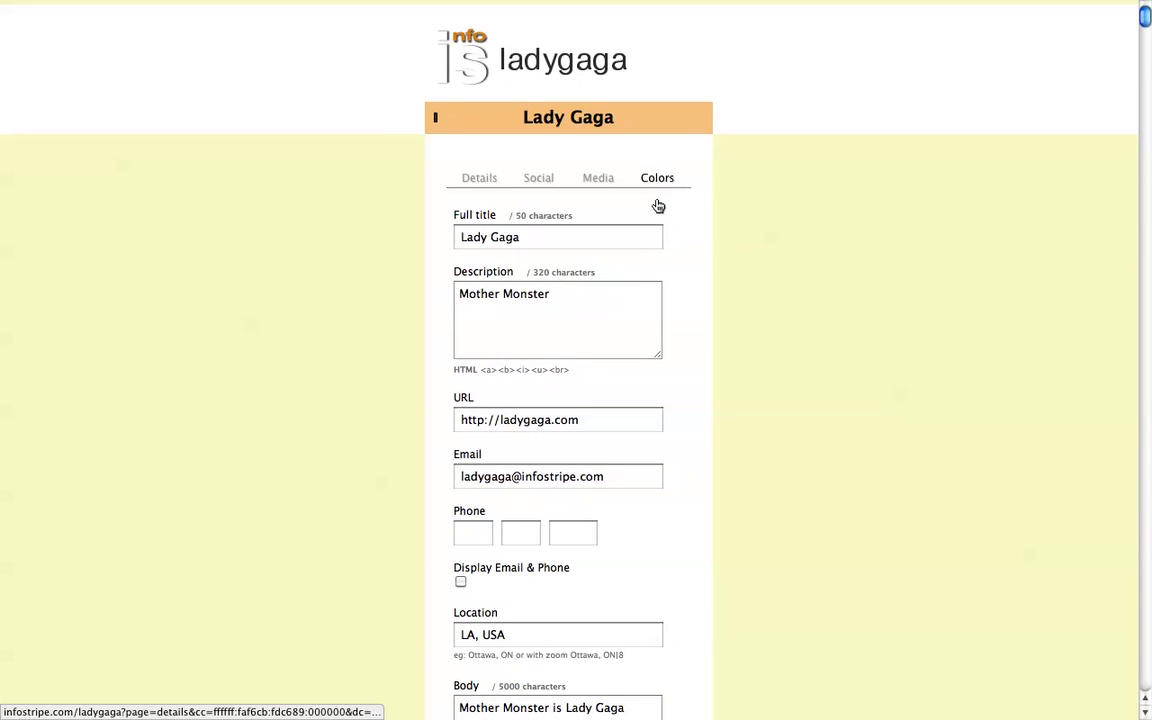
left_click(657, 180)
left_click(529, 245)
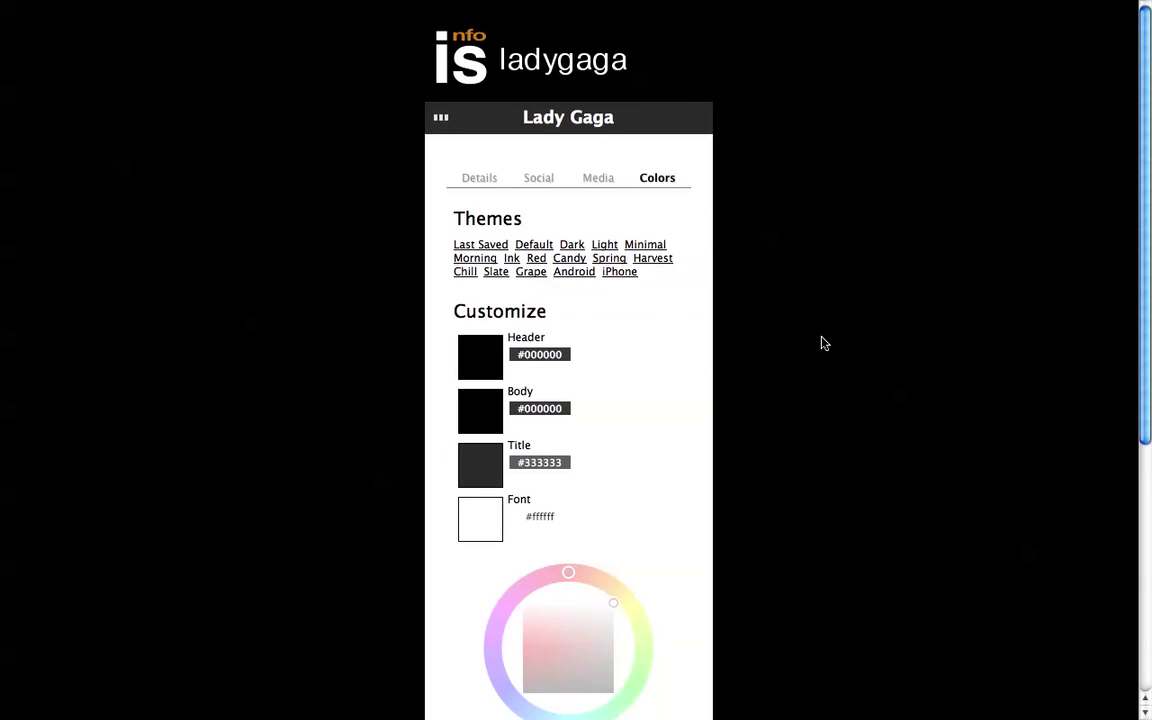
Step: Switch to the greyscale social icon set and review the social usernames
scroll(822, 343, "down", 5)
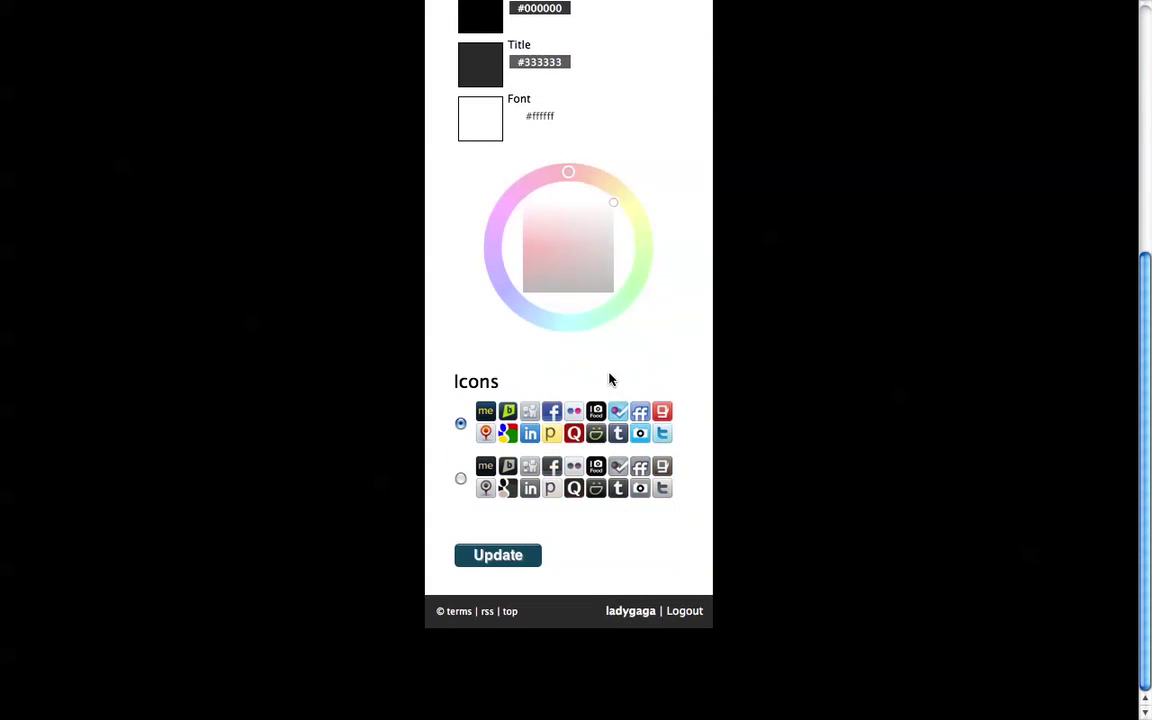
left_click(459, 477)
scroll(771, 627, "up", 5)
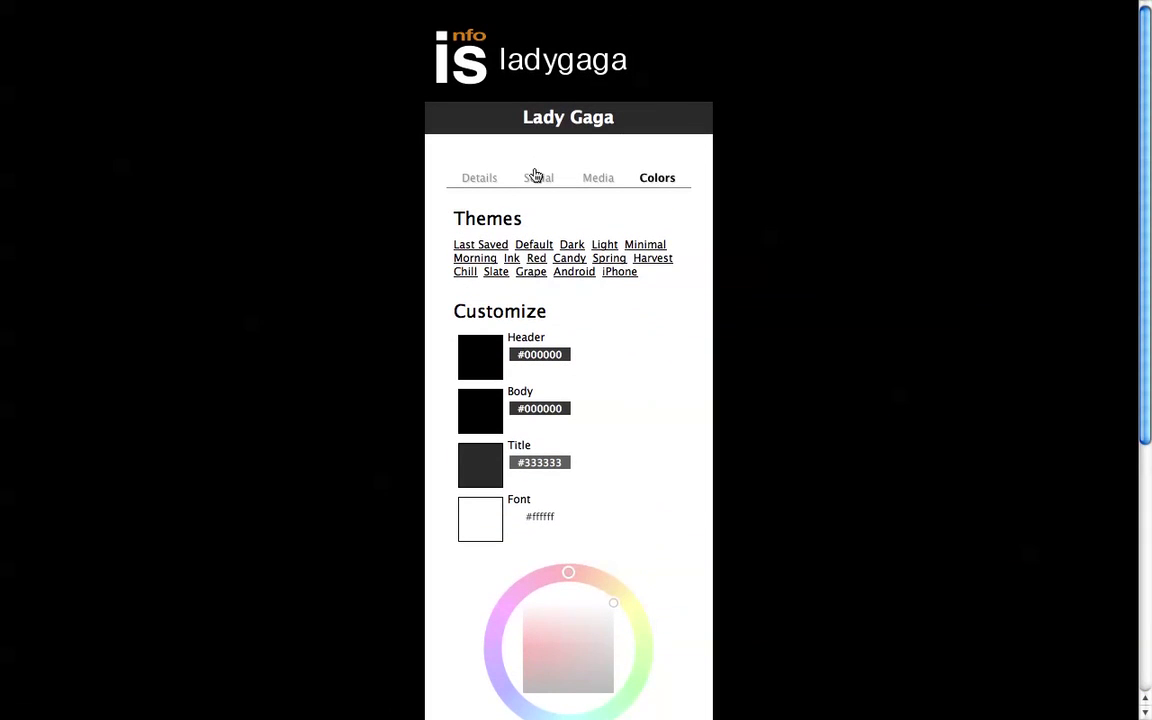
left_click(540, 179)
scroll(913, 345, "down", 5)
scroll(913, 345, "up", 5)
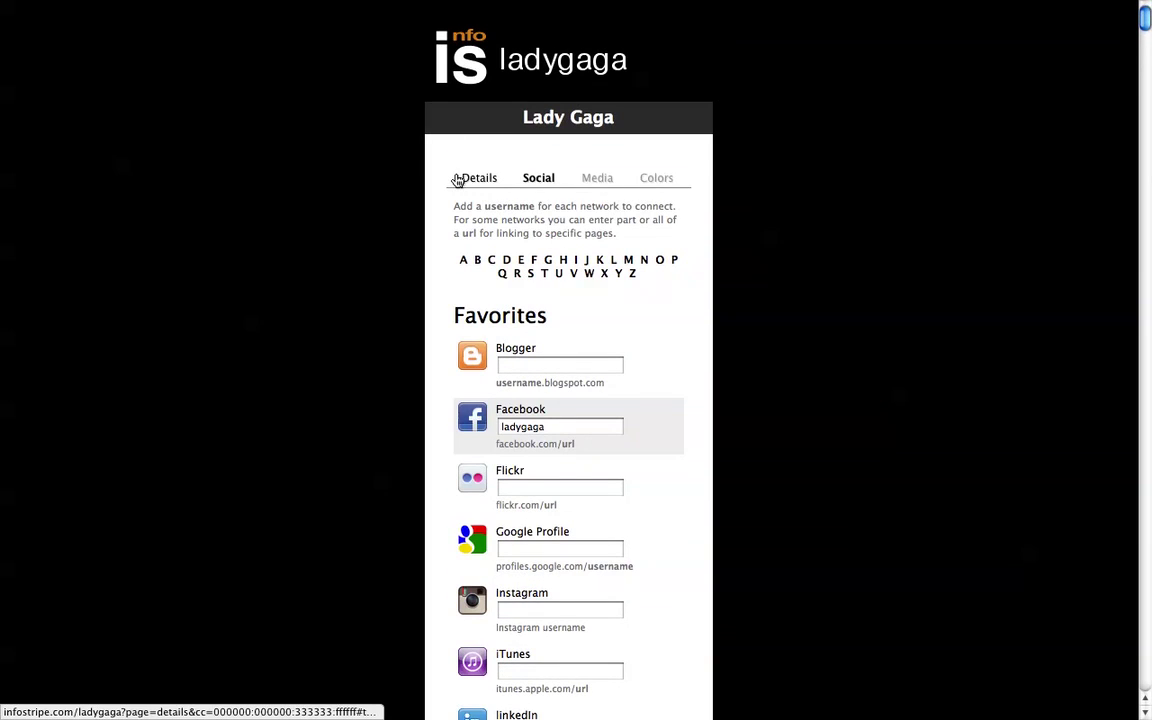
Step: Save the theme and icon changes from the Details form
left_click(459, 178)
scroll(334, 250, "down", 4)
scroll(334, 250, "down", 5)
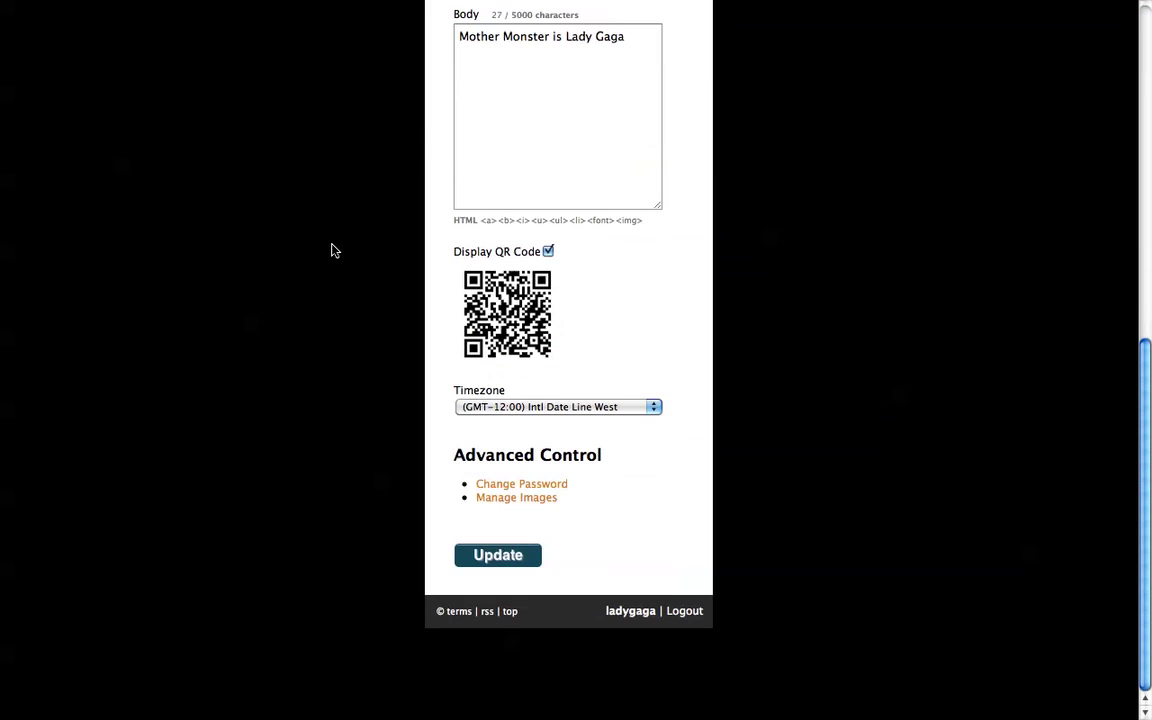
left_click(493, 570)
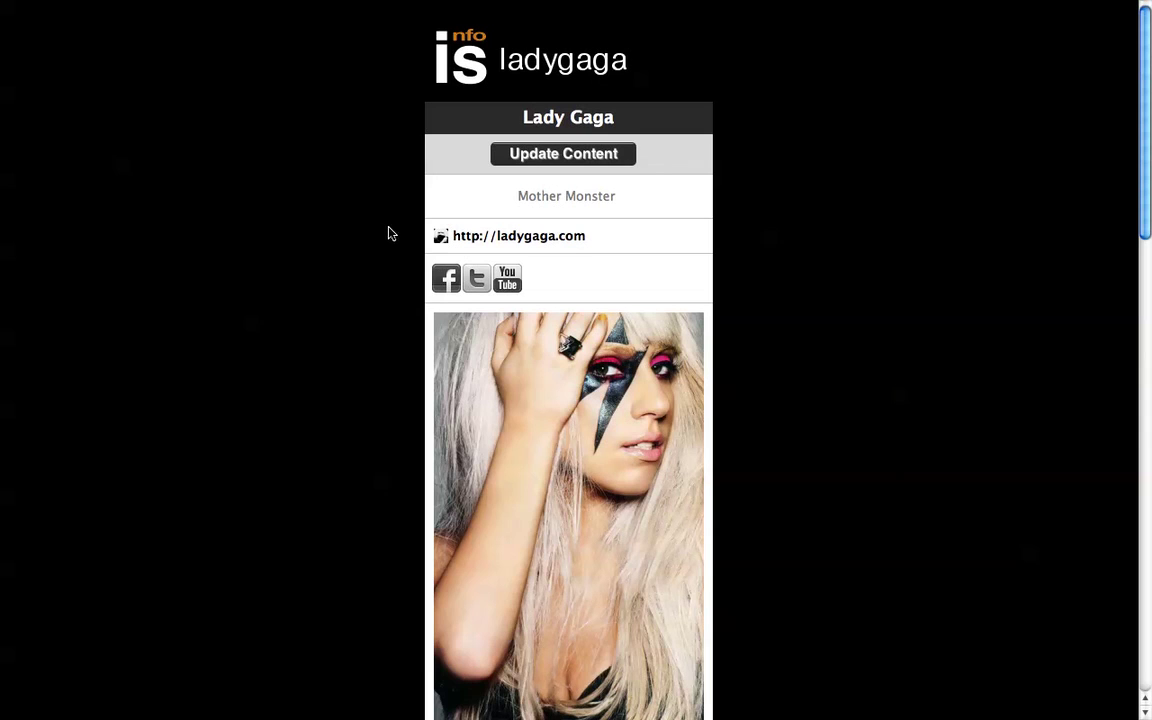
Step: Return from the public profile to the Update Content details form
left_click(588, 160)
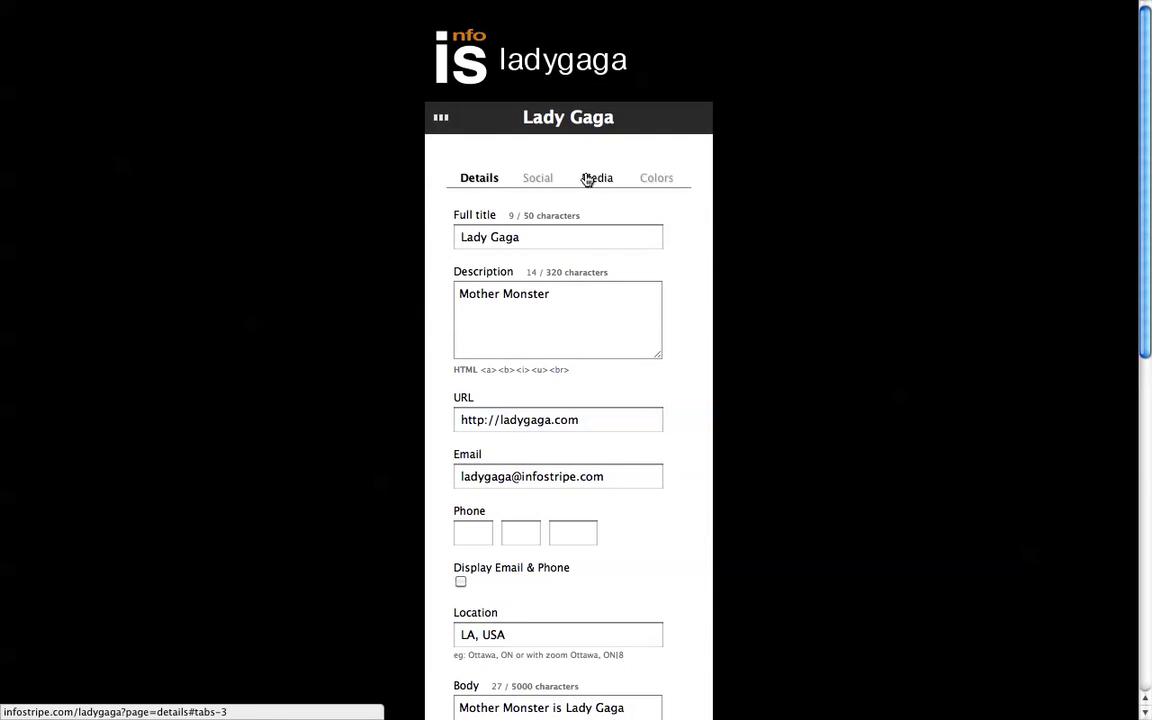
Step: Choose the yellow stars default header image (stars2.png) on the Media tab
left_click(596, 178)
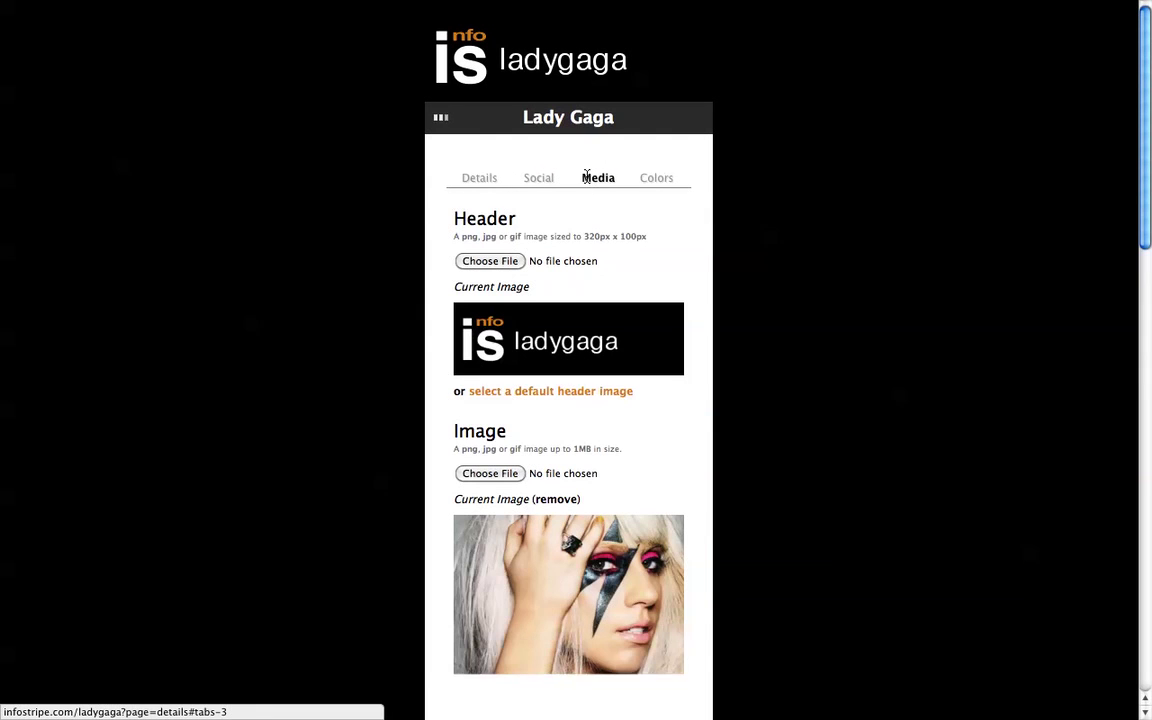
left_click(533, 398)
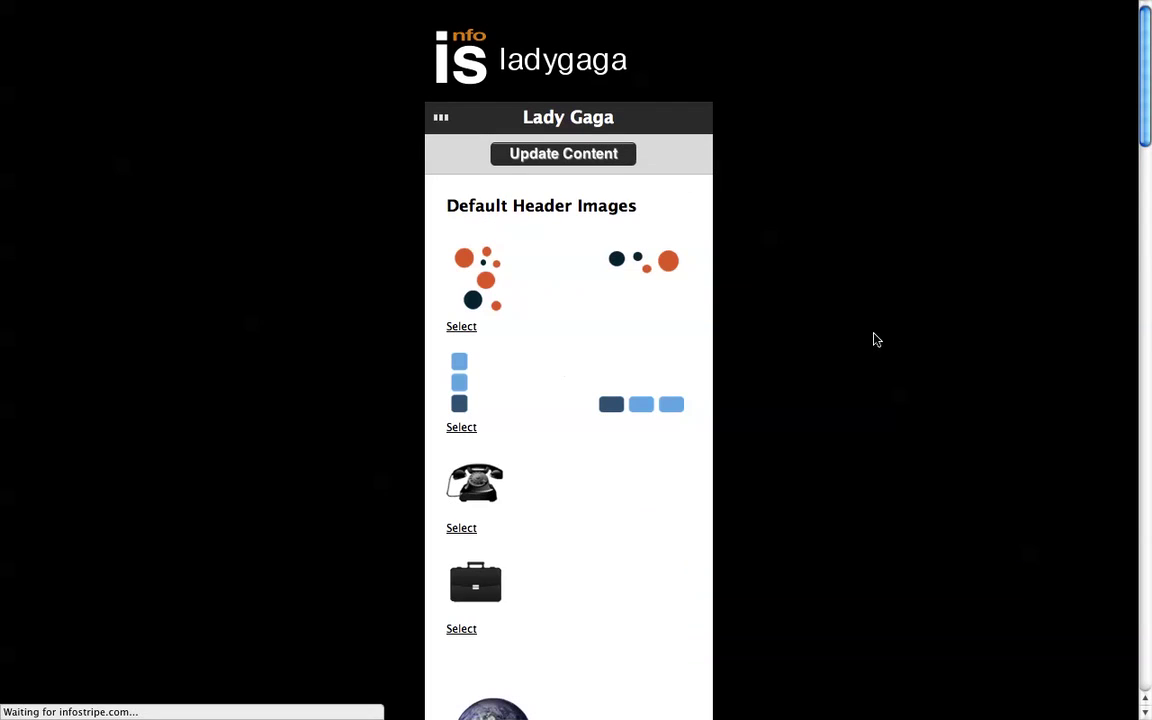
scroll(893, 351, "down", 10)
scroll(894, 353, "down", 20)
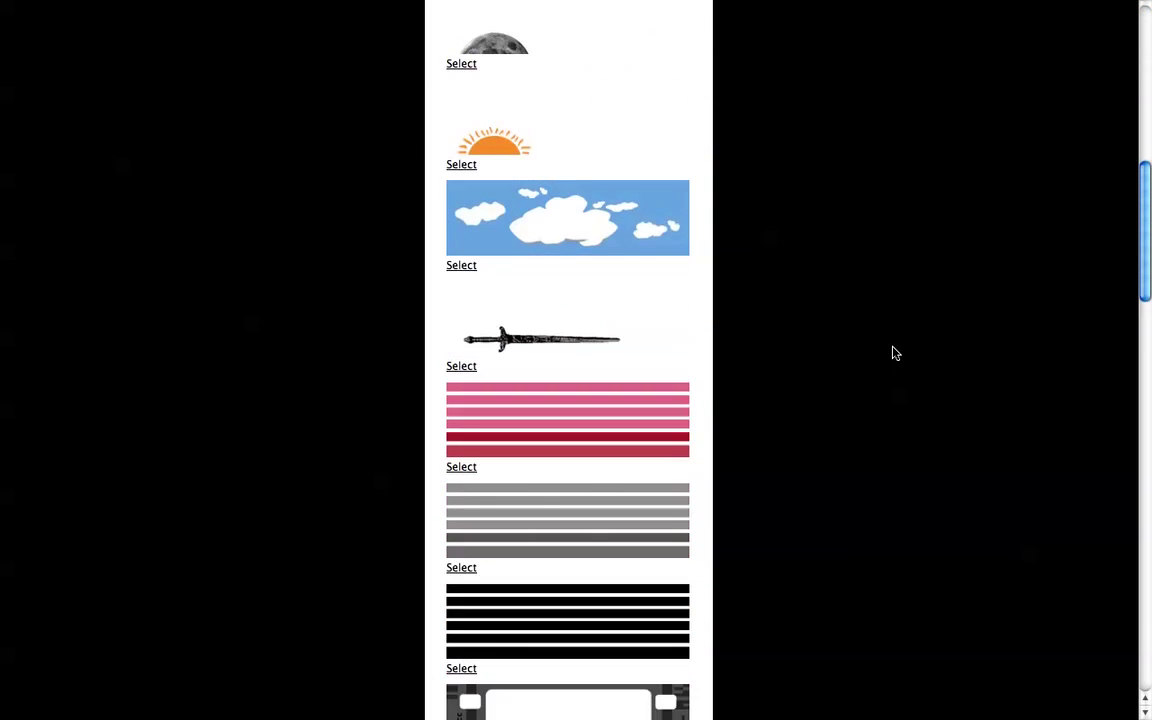
scroll(895, 353, "down", 14)
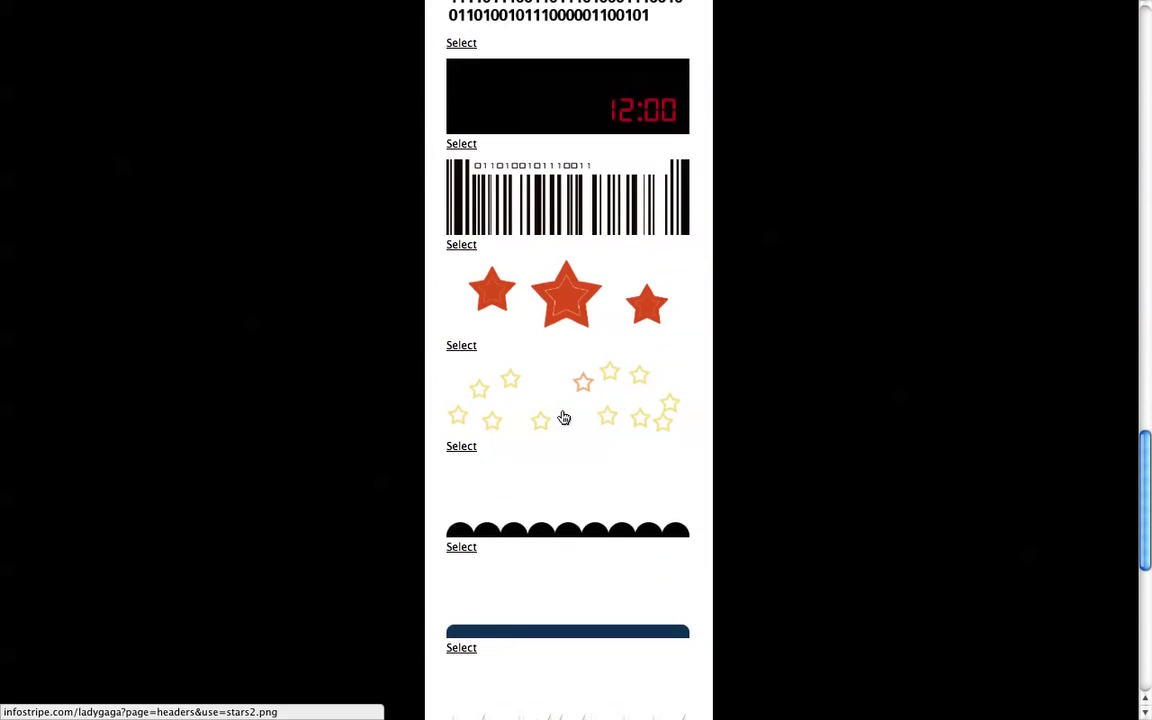
left_click(563, 416)
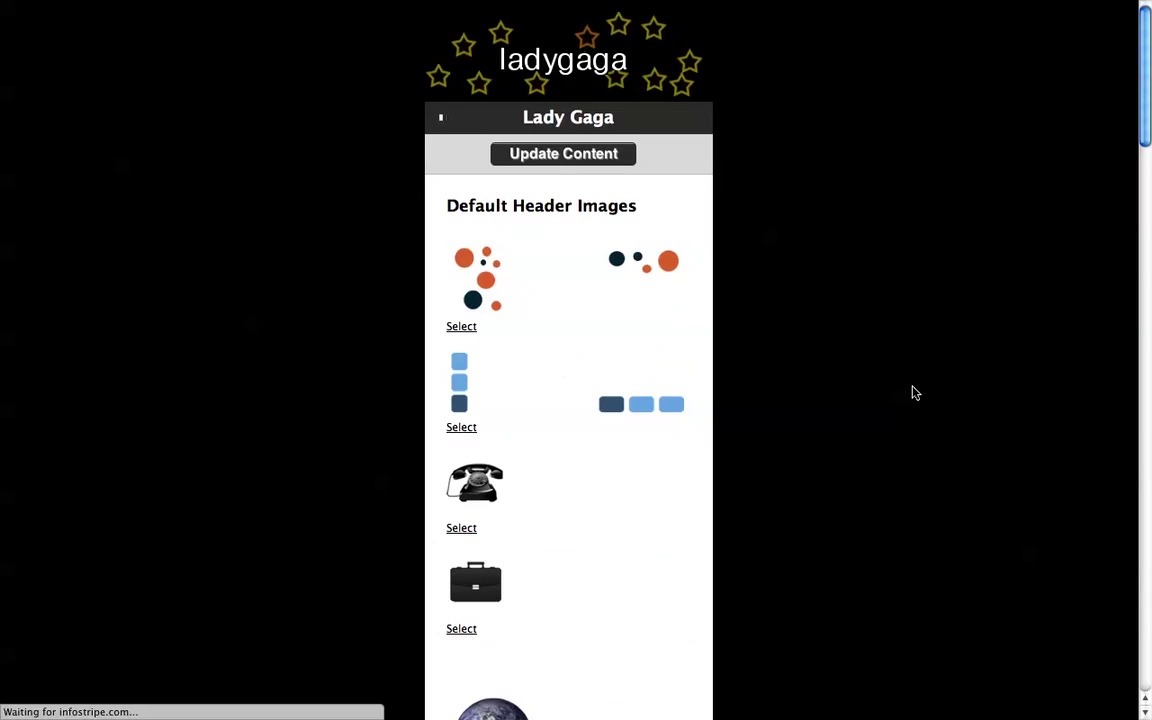
Step: View the public profile and scroll through its Twitter feed, LA map and QR code
left_click(566, 66)
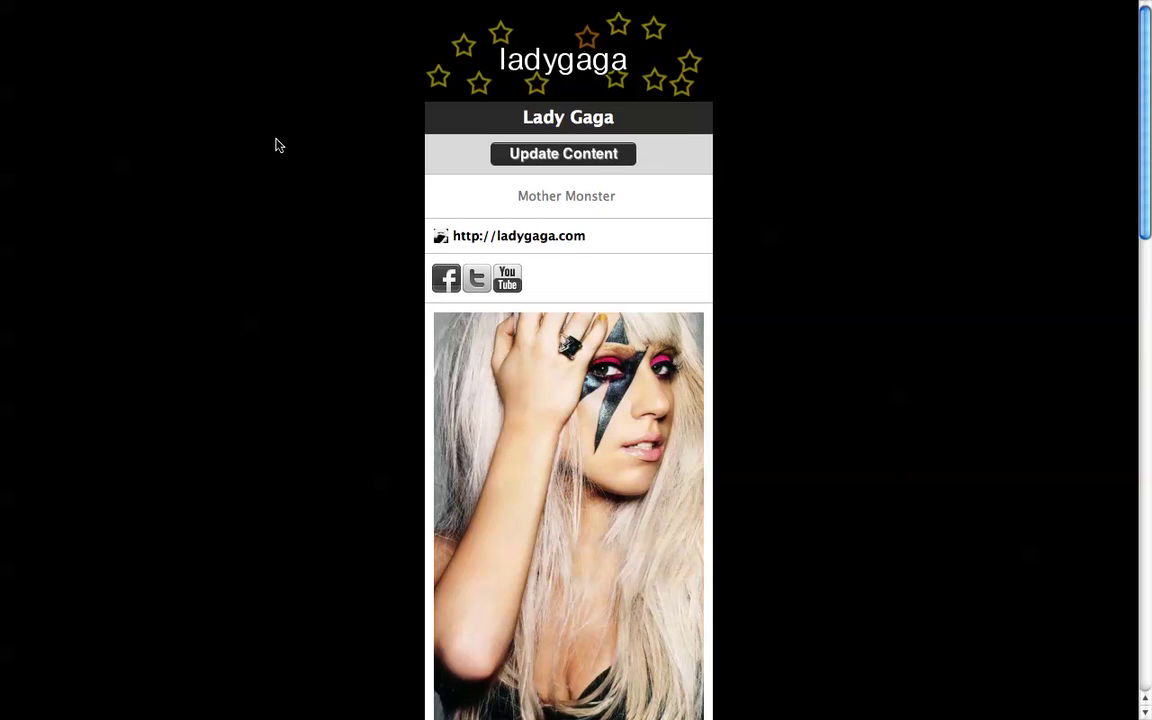
scroll(279, 146, "down", 6)
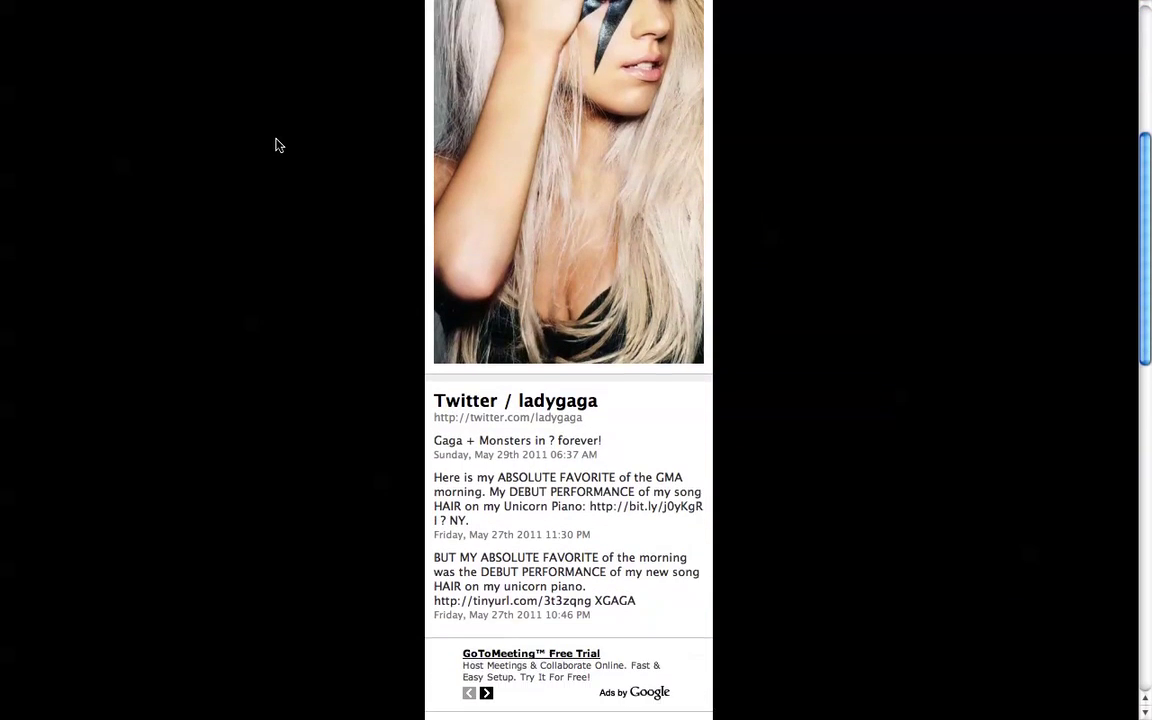
scroll(279, 146, "down", 6)
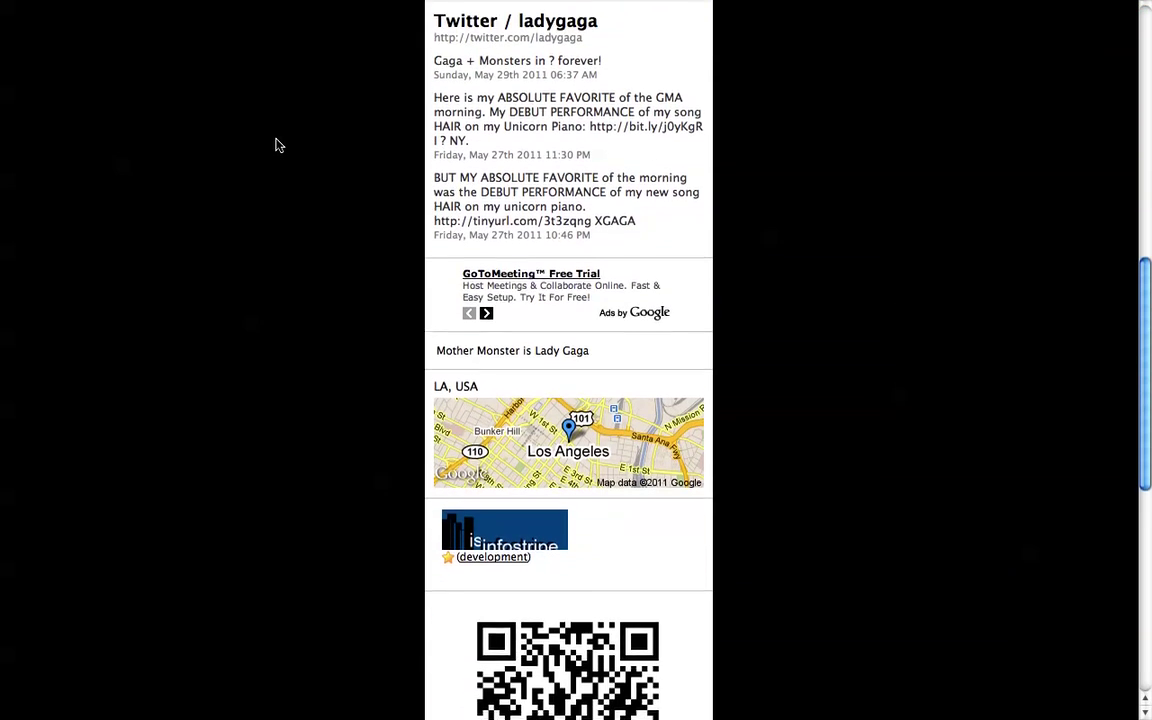
scroll(279, 146, "down", 4)
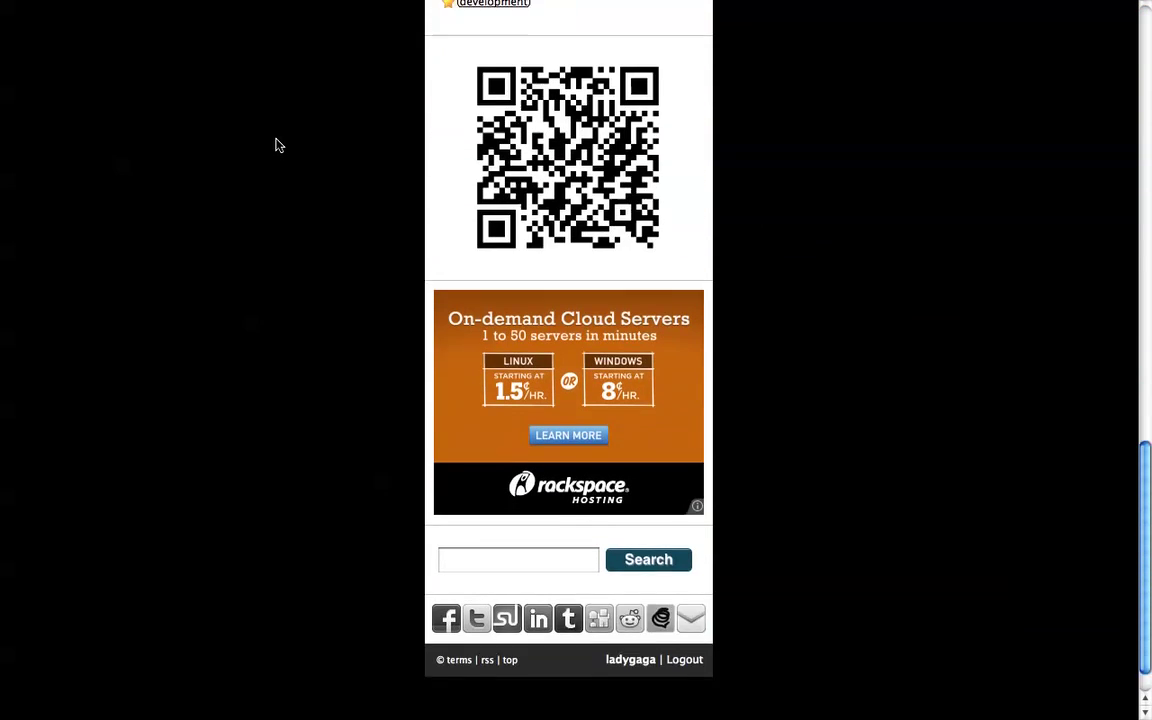
scroll(279, 146, "up", 15)
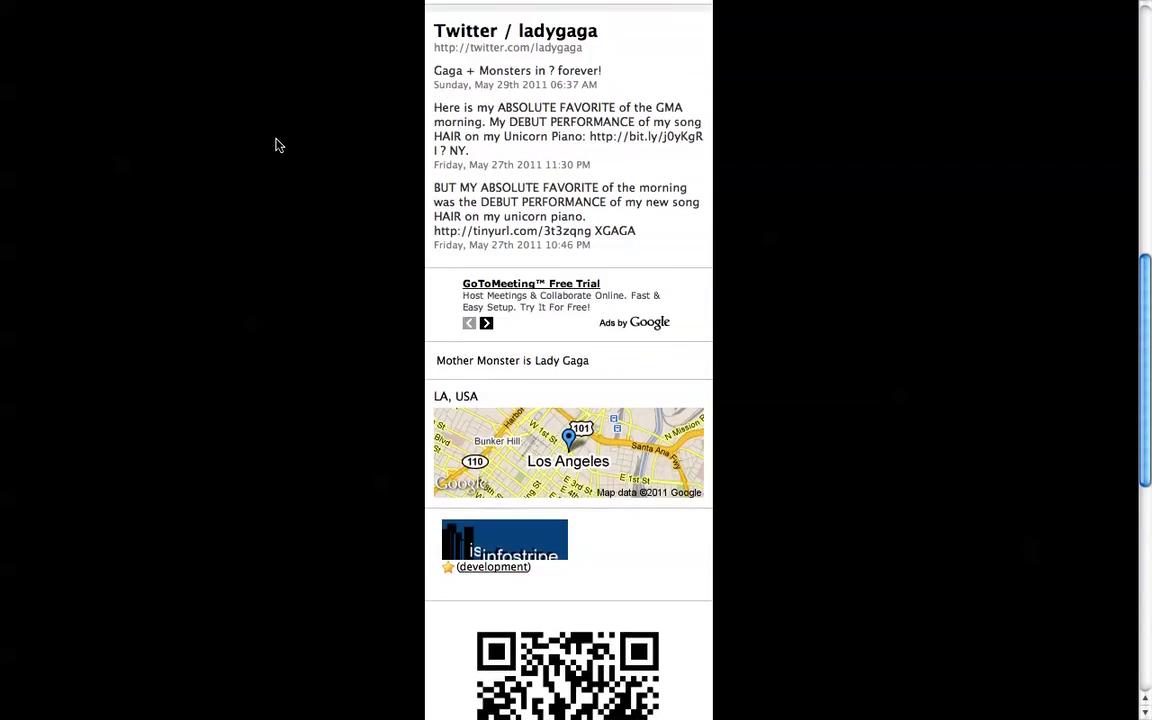